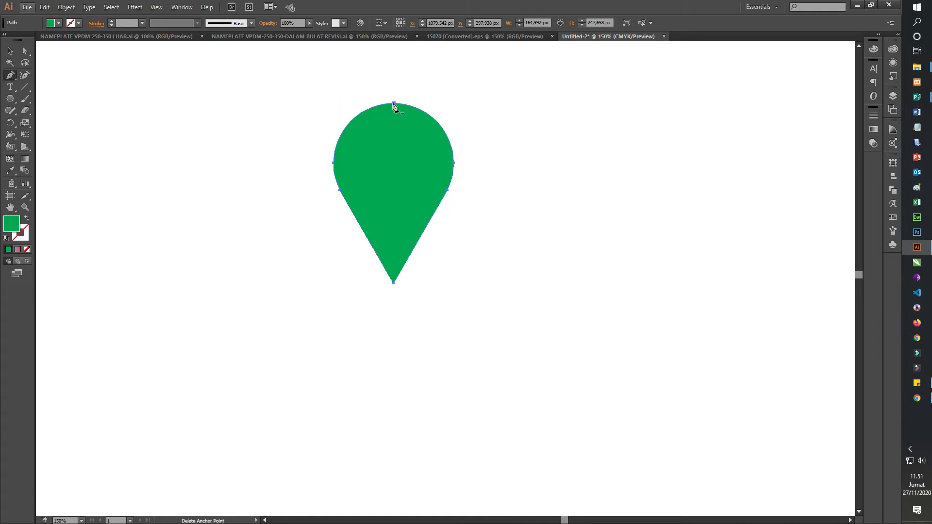
Draw a straight vertical line with the Pen tool from the green drop's top anchor to its bottom tip
{"action": "key", "text": "alt"}
{"action": "left_click", "coordinate": [393, 103]}
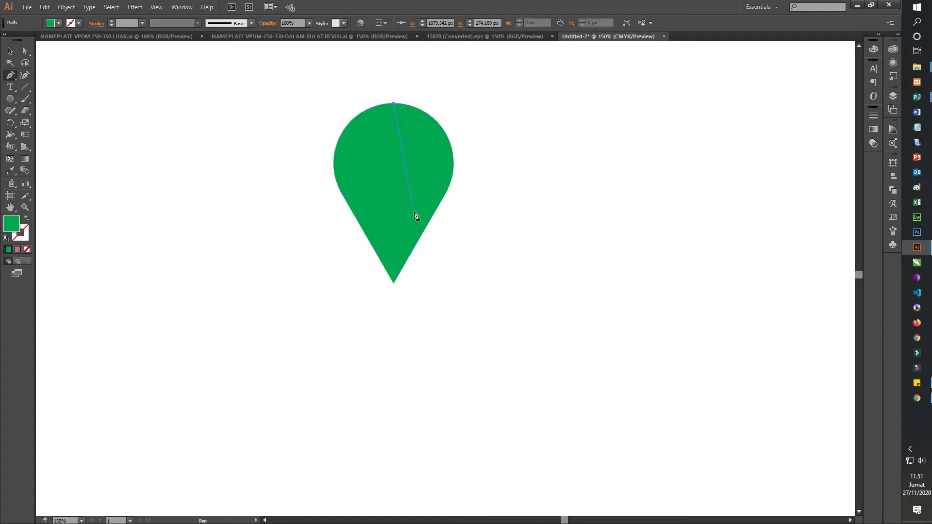
{"action": "left_click", "coordinate": [393, 283]}
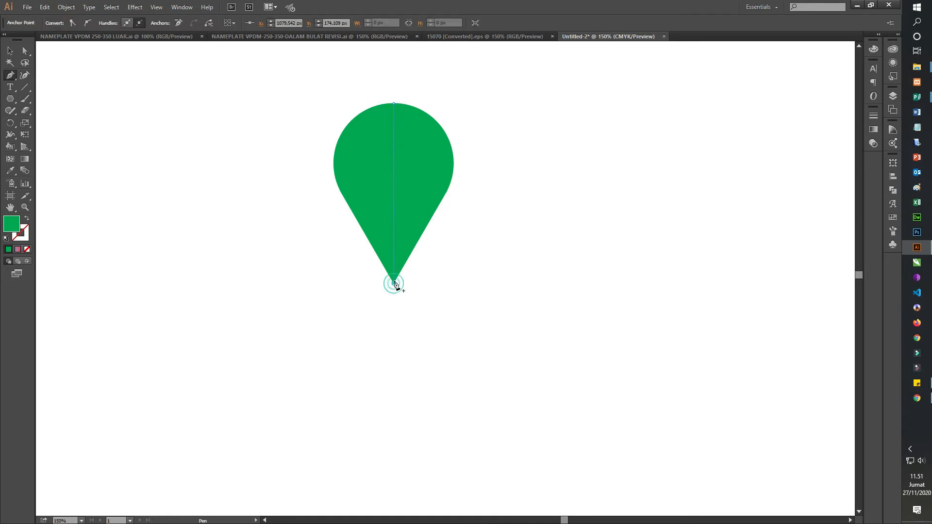
{"action": "left_click", "coordinate": [9, 51]}
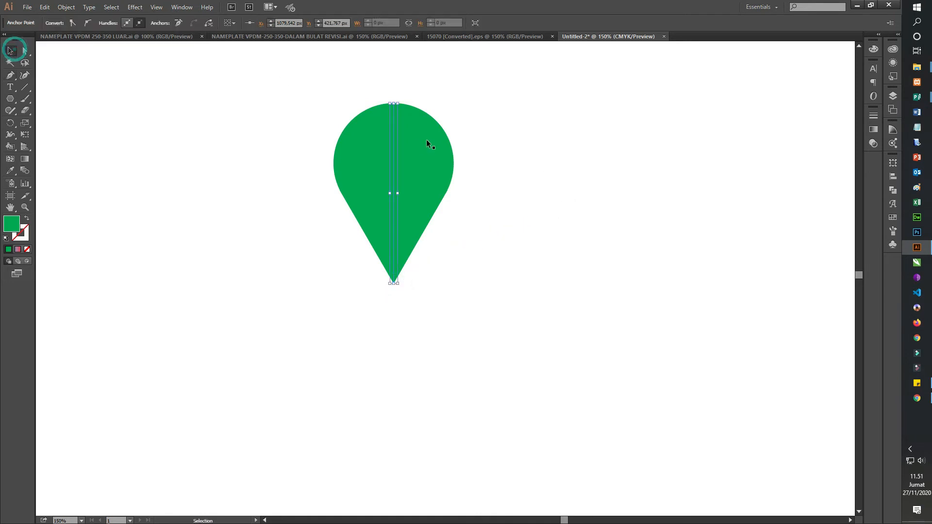
Make a Live Paint group from the drop and its centre line, and fill the right half with a lighter green swatch
{"action": "left_click_drag", "start_coordinate": [342, 89], "coordinate": [524, 178]}
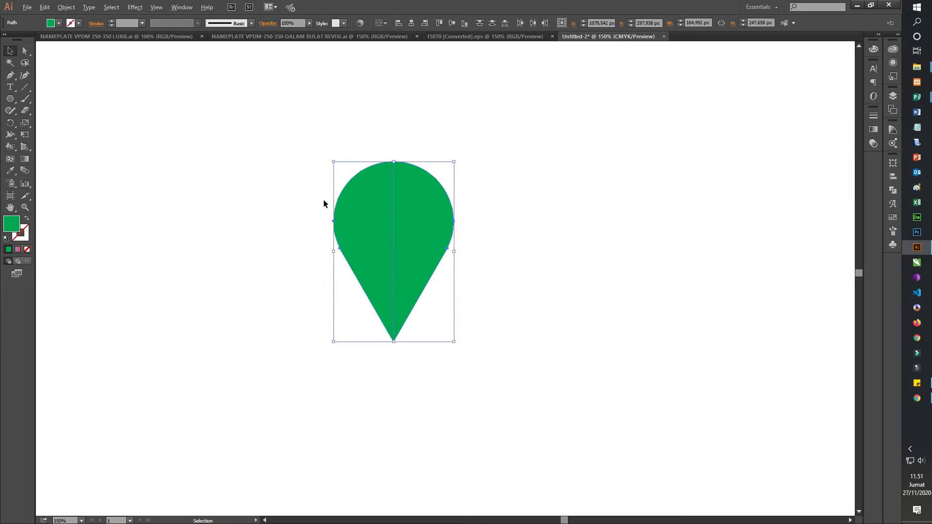
{"action": "key", "text": "ctrl+minus"}
{"action": "left_click", "coordinate": [10, 146]}
{"action": "left_click", "coordinate": [43, 158]}
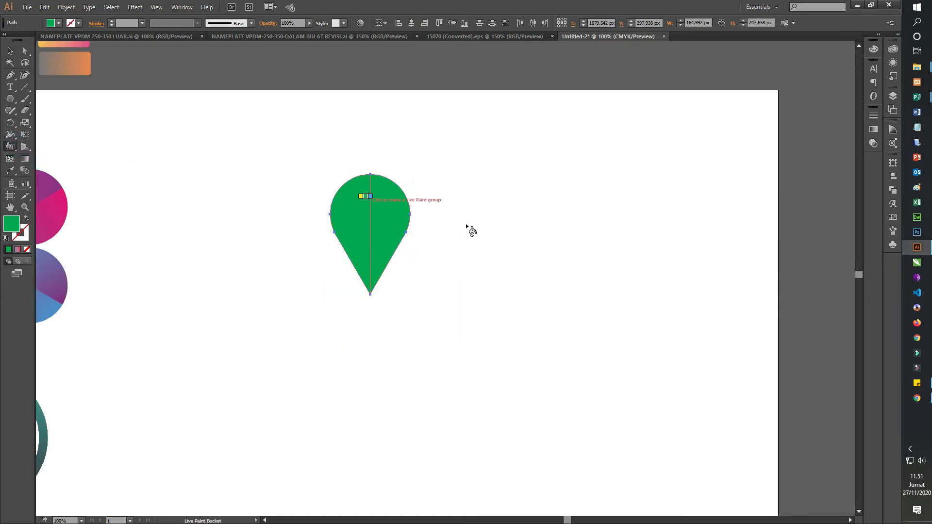
{"action": "scroll", "coordinate": [631, 219], "scroll_direction": "up", "scroll_amount": 3}
{"action": "left_click", "coordinate": [893, 244]}
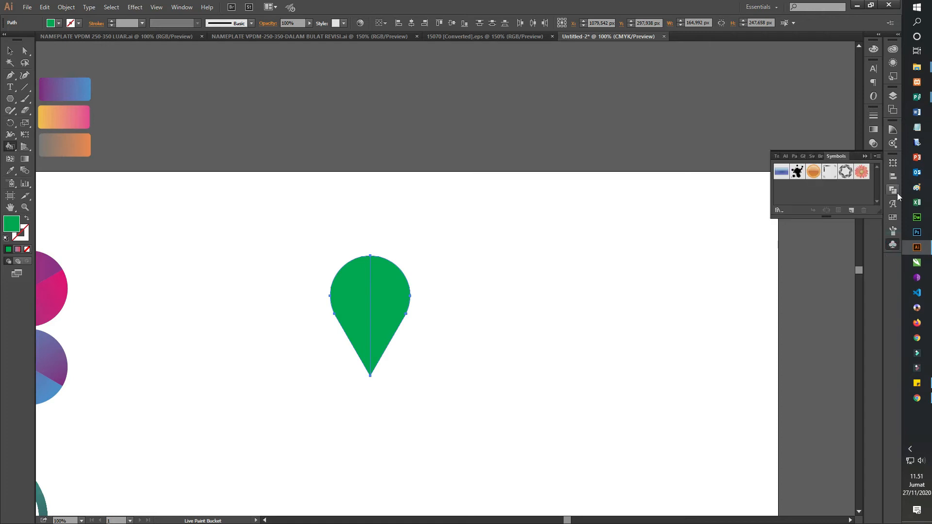
{"action": "left_click", "coordinate": [892, 217]}
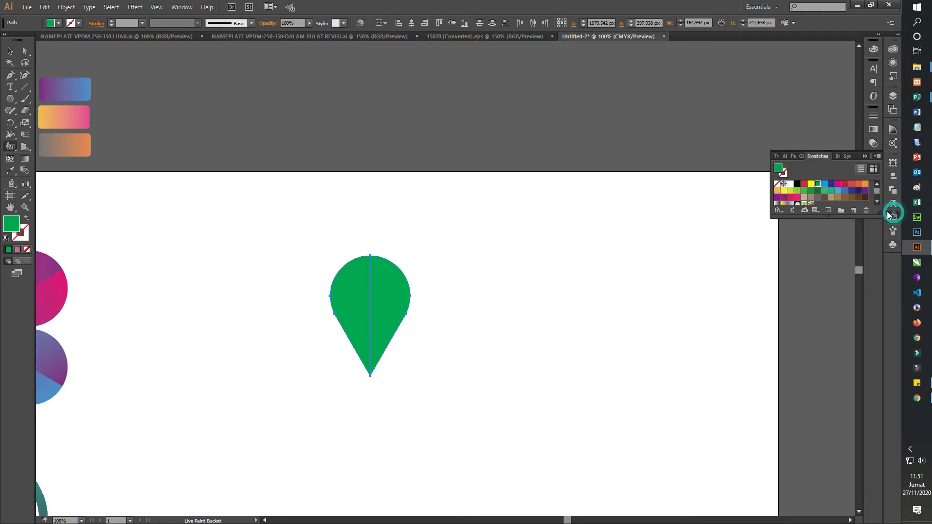
{"action": "scroll", "coordinate": [631, 219], "scroll_direction": "down", "scroll_amount": 1}
{"action": "left_click", "coordinate": [803, 191]}
{"action": "left_click", "coordinate": [395, 262]}
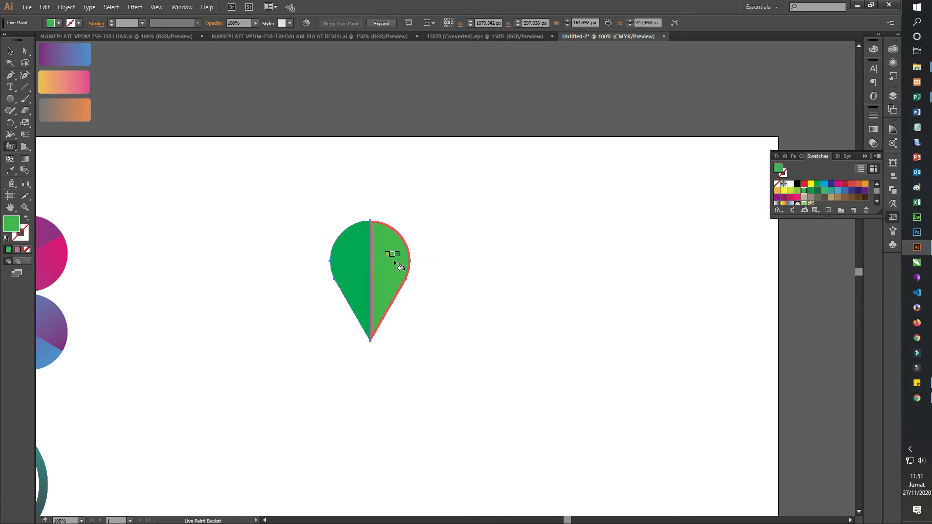
Expand the two-tone Live Paint drop using the default Expand options
{"action": "key", "text": "v"}
{"action": "left_click", "coordinate": [290, 186]}
{"action": "left_click", "coordinate": [369, 233]}
{"action": "left_click", "coordinate": [66, 7]}
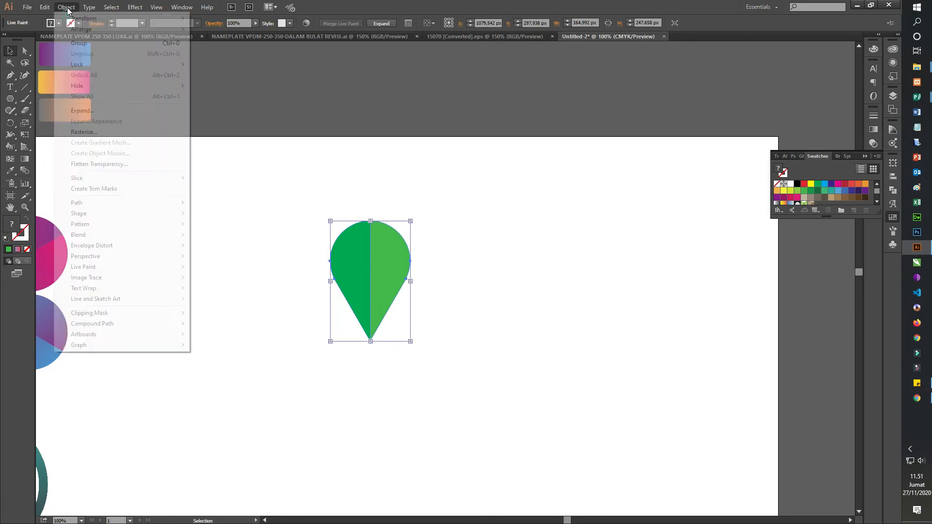
{"action": "left_click", "coordinate": [99, 111]}
{"action": "left_click", "coordinate": [432, 313]}
Ungroup the expanded drop twice so its two green halves are separate paths
{"action": "right_click", "coordinate": [380, 280]}
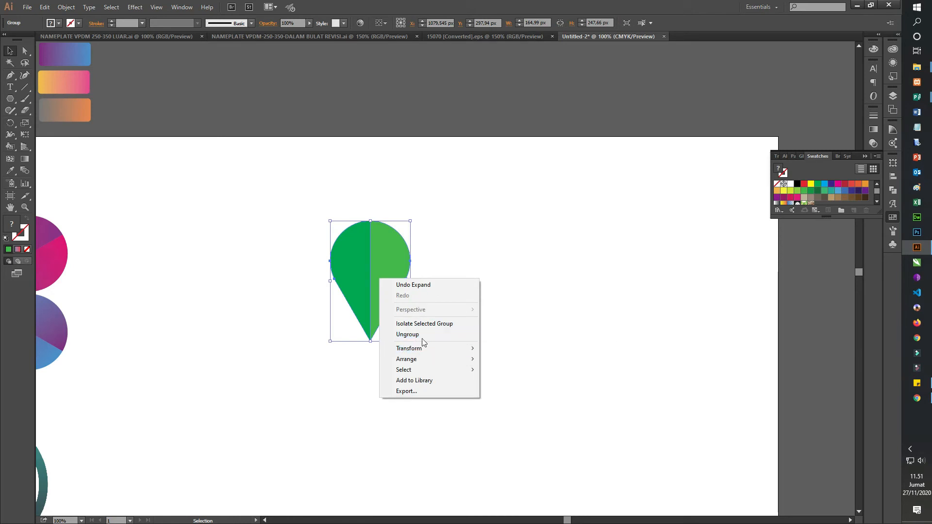
{"action": "left_click", "coordinate": [423, 335]}
{"action": "left_click", "coordinate": [545, 271]}
{"action": "left_click", "coordinate": [389, 259]}
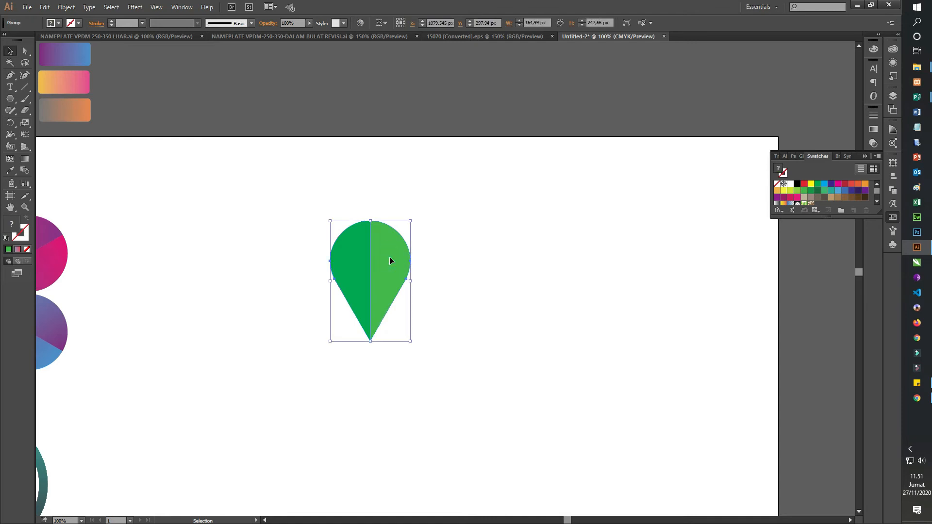
{"action": "right_click", "coordinate": [390, 259]}
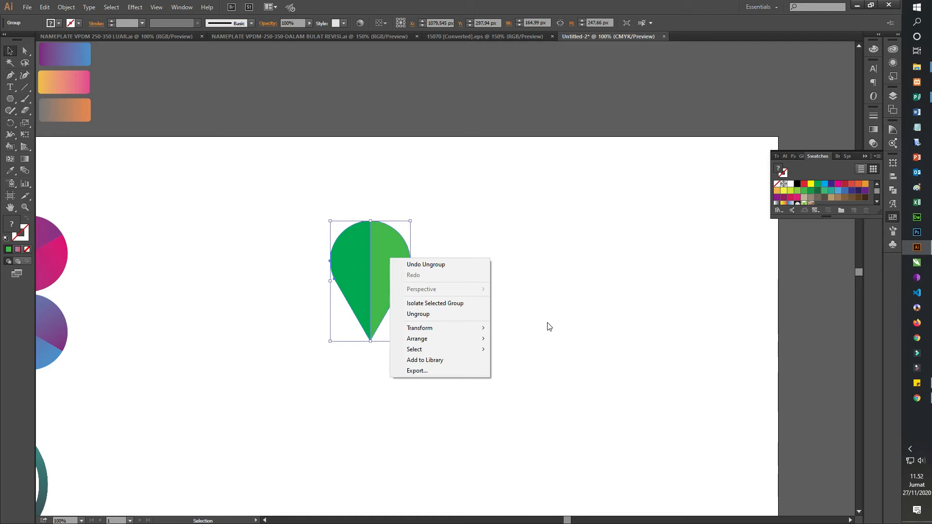
{"action": "left_click", "coordinate": [439, 314]}
{"action": "left_click", "coordinate": [512, 287]}
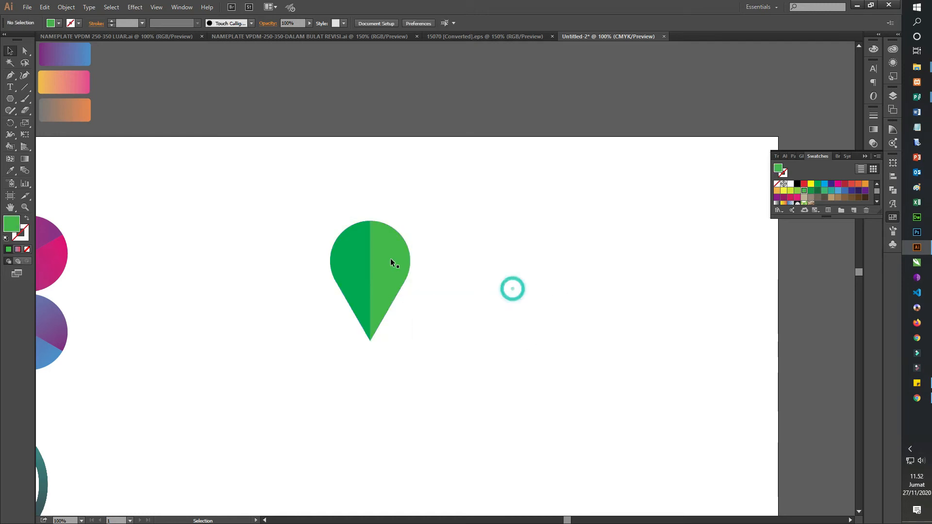
Move the lighter green half aside to test that it is separate, and undo the move
{"action": "left_click_drag", "start_coordinate": [410, 271], "coordinate": [458, 269]}
{"action": "key", "text": "ctrl+z"}
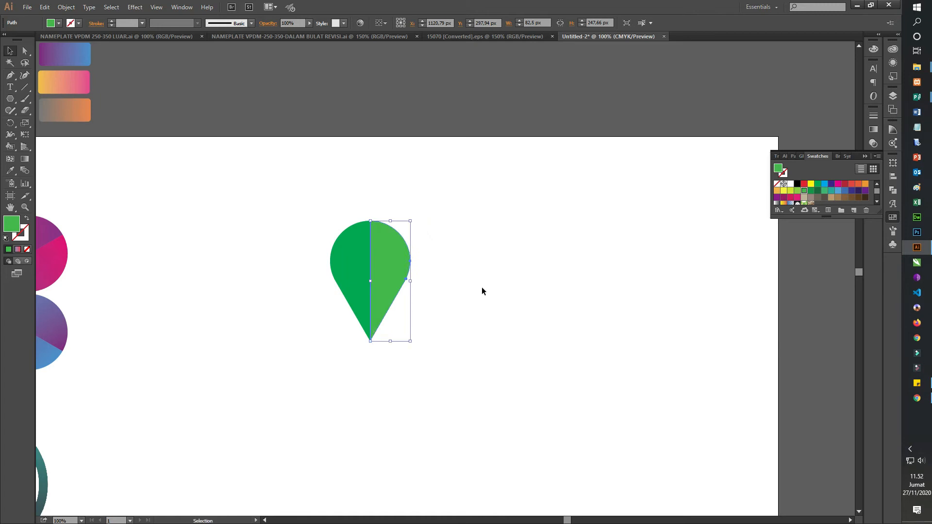
{"action": "left_click", "coordinate": [480, 288]}
{"action": "scroll", "coordinate": [335, 218], "scroll_direction": "down", "scroll_amount": 3}
{"action": "left_click_drag", "start_coordinate": [318, 137], "coordinate": [418, 279]}
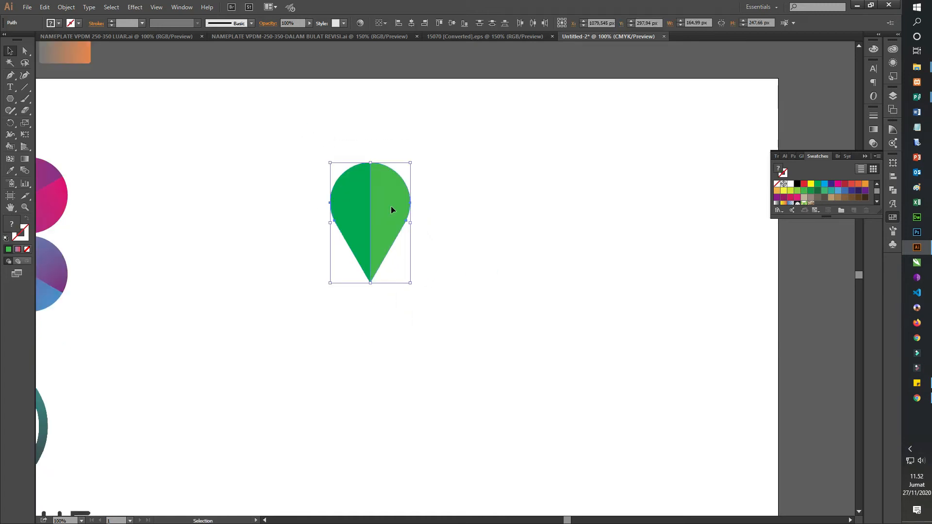
{"action": "right_click", "coordinate": [387, 205]}
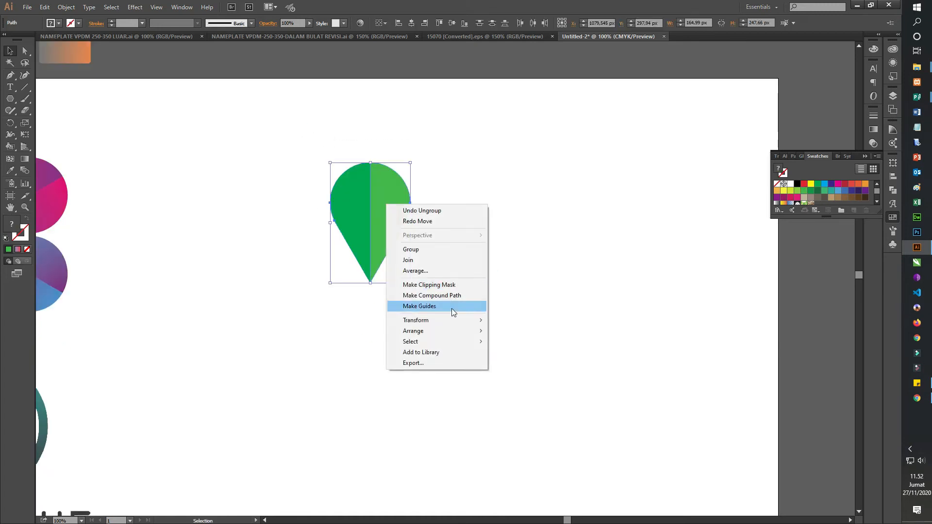
{"action": "mouse_move", "coordinate": [439, 324]}
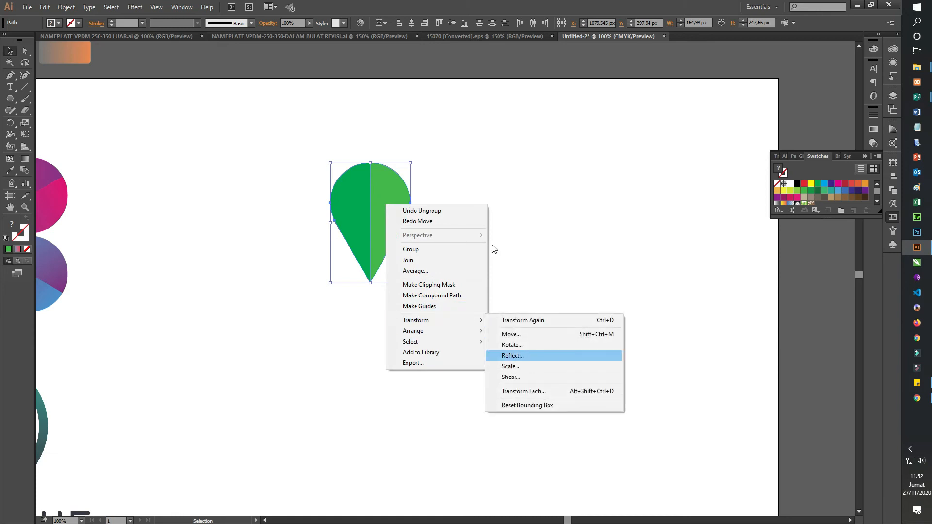
{"action": "left_click", "coordinate": [556, 191]}
Select both halves of the drop and create a copy rotated 60° about a point just below the tip
{"action": "left_click_drag", "start_coordinate": [312, 144], "coordinate": [438, 254]}
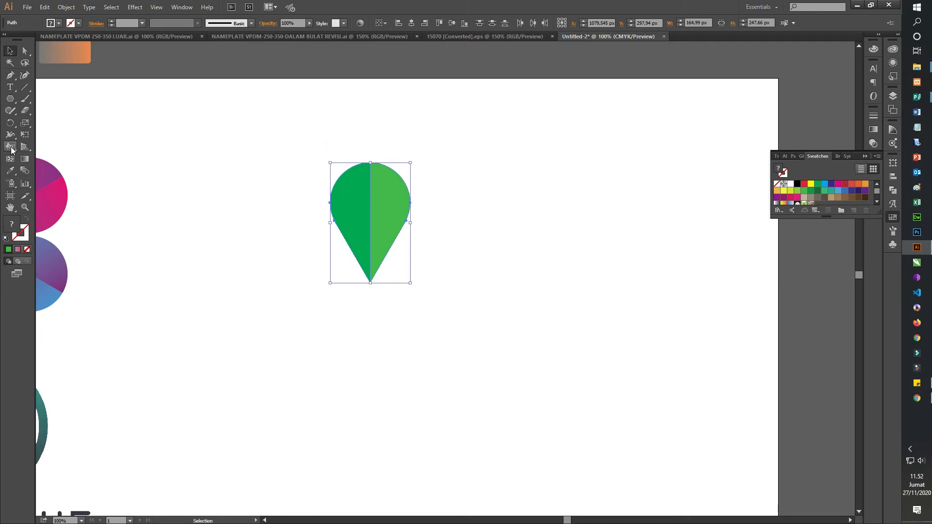
{"action": "left_click", "coordinate": [11, 122]}
{"action": "key", "text": "ctrl"}
{"action": "left_click_drag", "start_coordinate": [371, 224], "coordinate": [370, 290]}
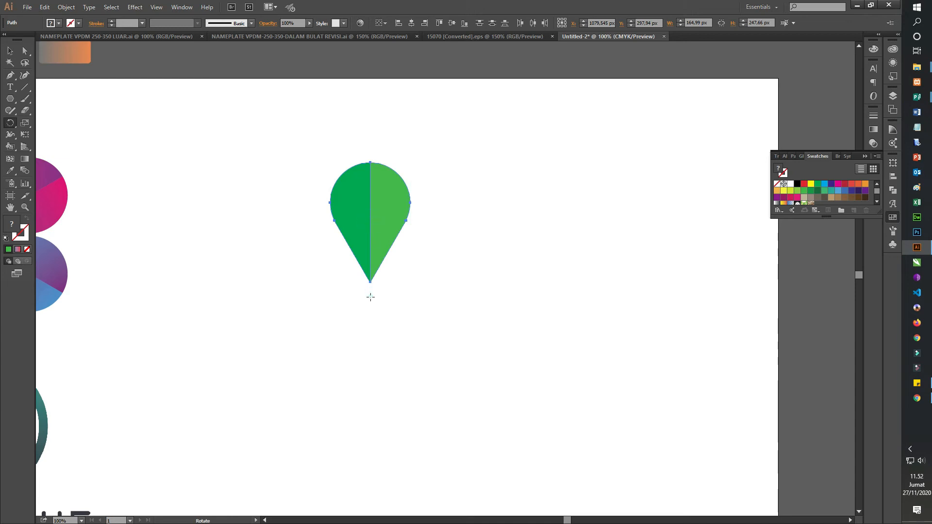
{"action": "left_click", "coordinate": [370, 296], "text": "alt"}
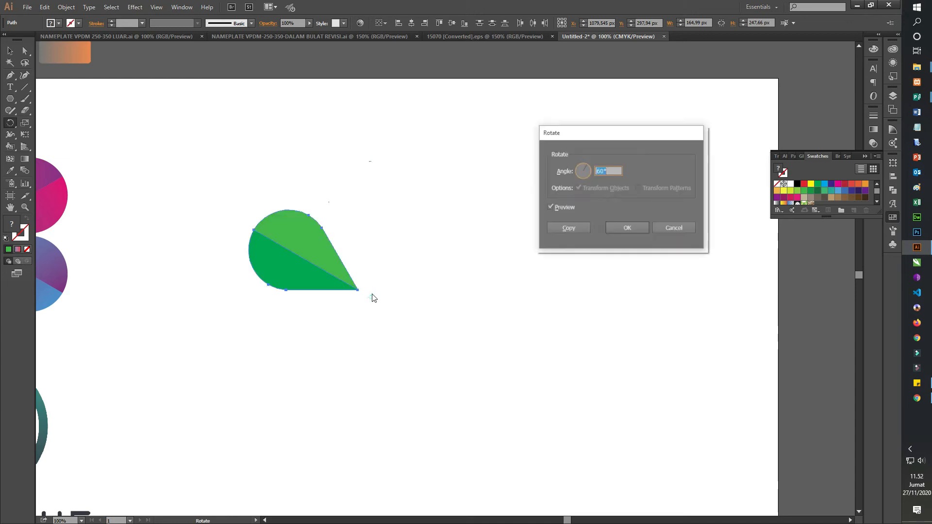
{"action": "left_click", "coordinate": [568, 229]}
{"action": "key", "text": "ctrl"}
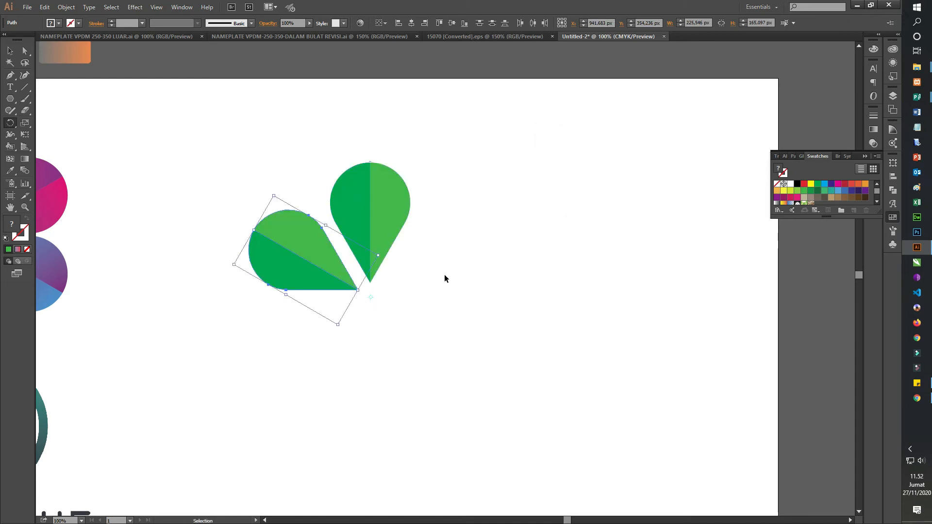
Repeat the rotated copy four more times to complete a six-petal flower
{"action": "key", "text": "ctrl+d"}
{"action": "key", "text": "ctrl+d"}
{"action": "key", "text": "ctrl+d"}
{"action": "key", "text": "ctrl+d"}
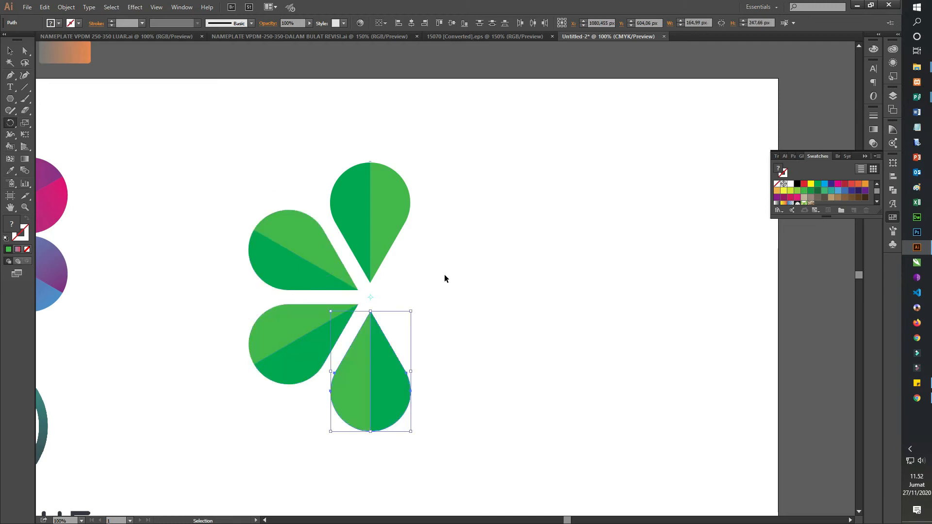
{"action": "scroll", "coordinate": [256, 200], "scroll_direction": "down", "scroll_amount": 1}
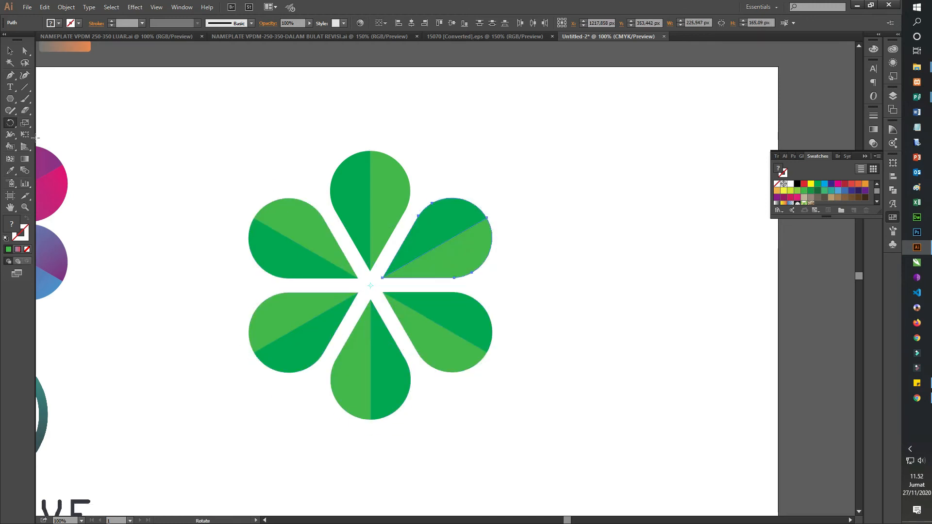
{"action": "key", "text": "v"}
{"action": "scroll", "coordinate": [546, 241], "scroll_direction": "down", "scroll_amount": 1}
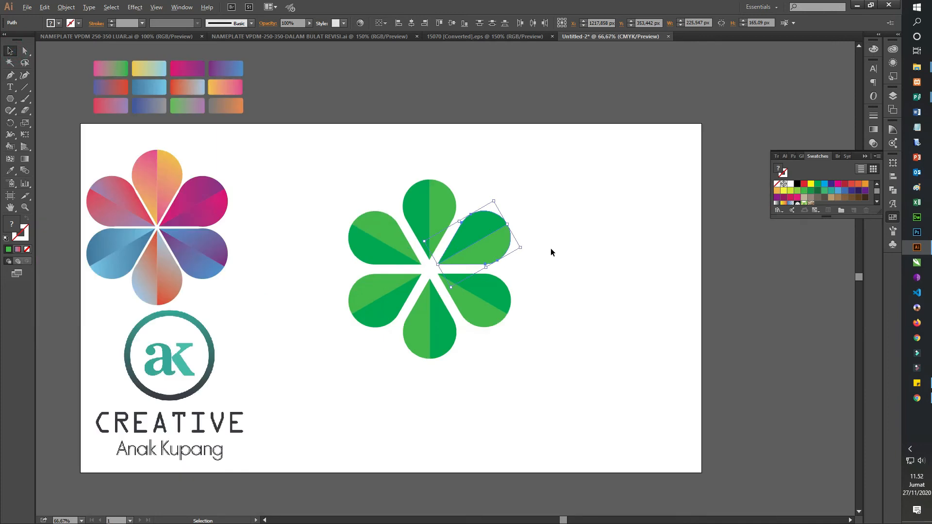
{"action": "left_click", "coordinate": [625, 252]}
{"action": "left_click_drag", "start_coordinate": [506, 394], "coordinate": [362, 233]}
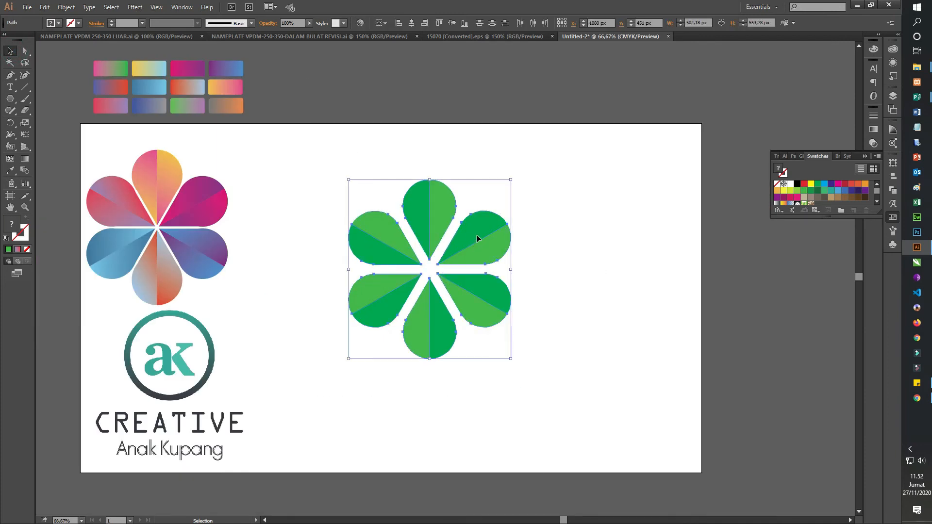
{"action": "left_click", "coordinate": [544, 241]}
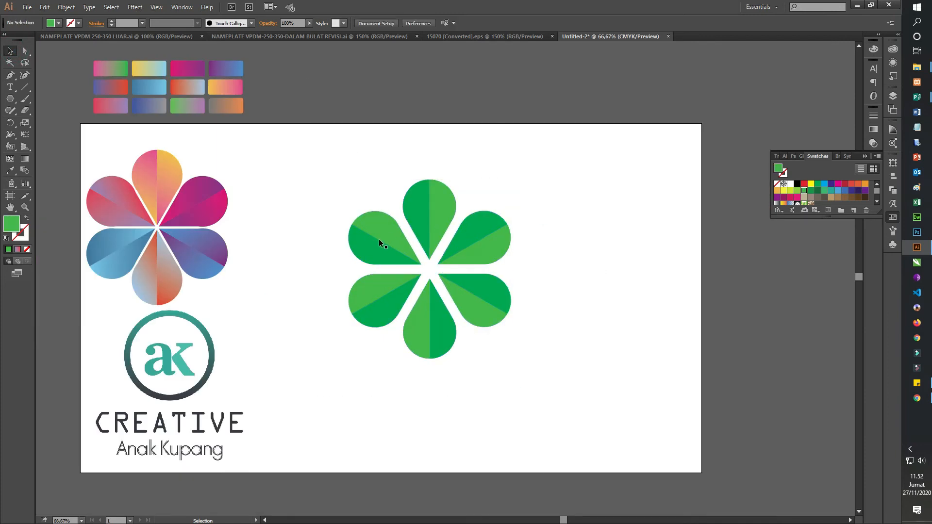
Select both halves of the flower's upper-left petal and open the Color Combinations gradient swatch library clear of the artwork
{"action": "left_click_drag", "start_coordinate": [355, 241], "coordinate": [389, 250]}
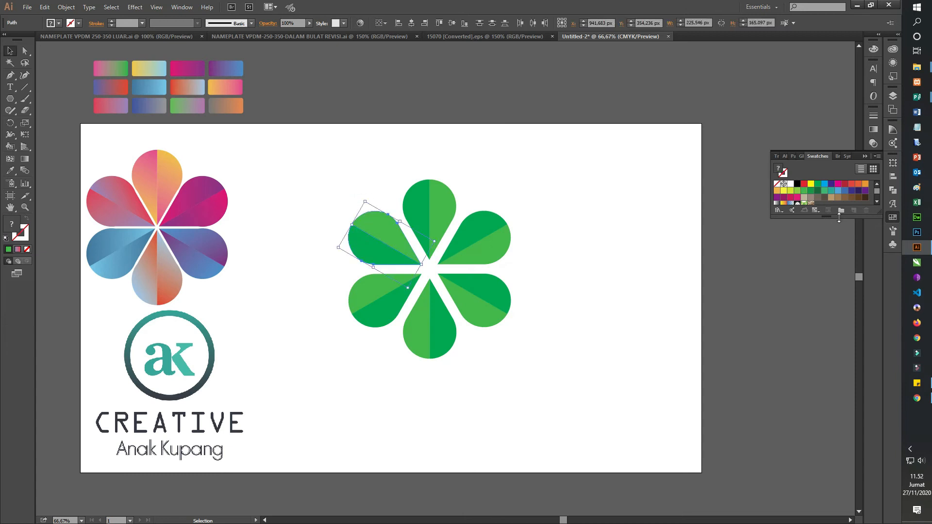
{"action": "left_click_drag", "start_coordinate": [837, 219], "coordinate": [826, 296]}
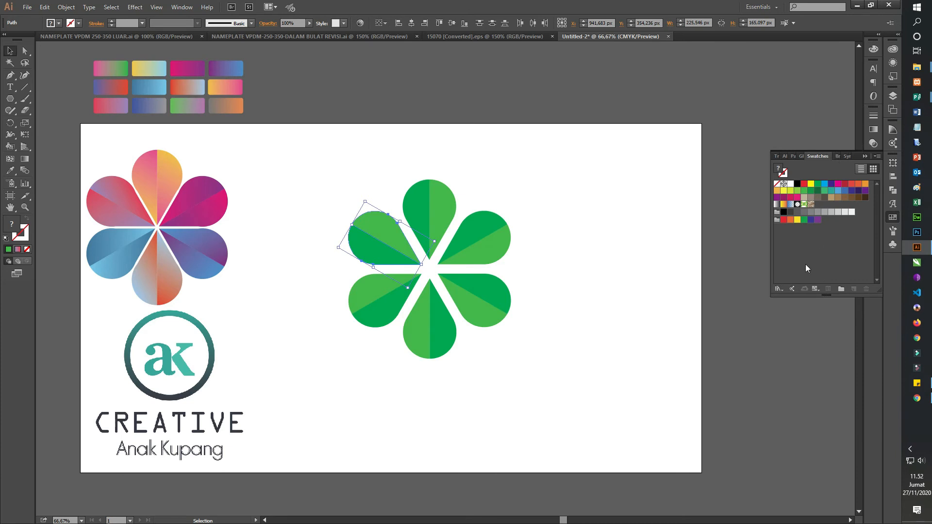
{"action": "left_click", "coordinate": [778, 288]}
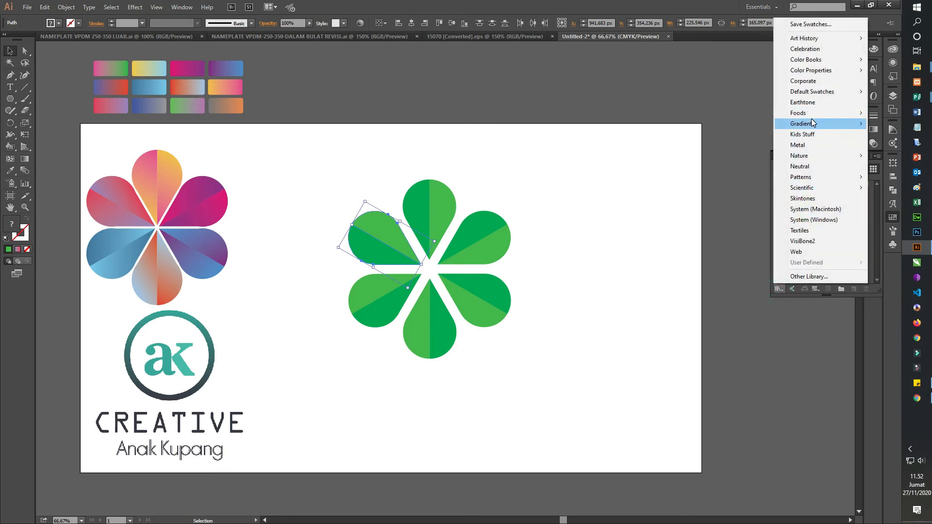
{"action": "mouse_move", "coordinate": [811, 117]}
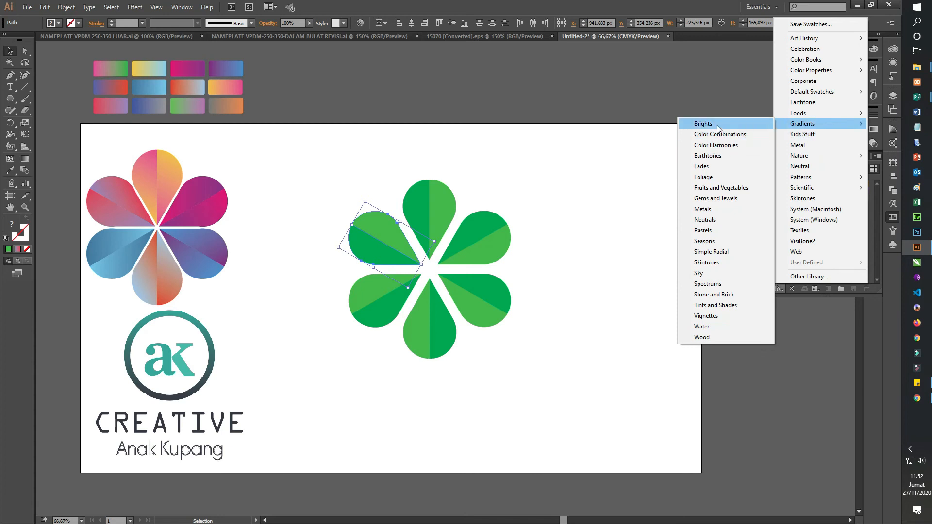
{"action": "left_click", "coordinate": [723, 138]}
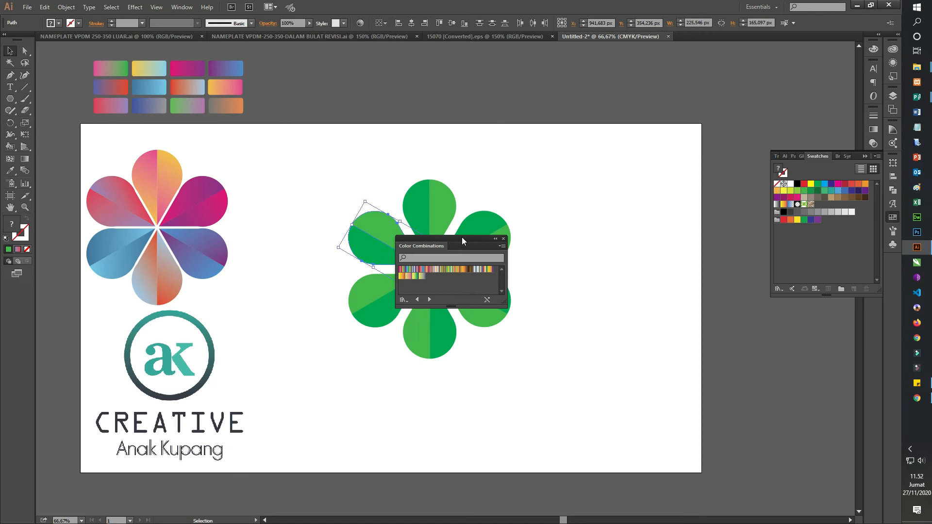
{"action": "left_click_drag", "start_coordinate": [462, 236], "coordinate": [721, 130]}
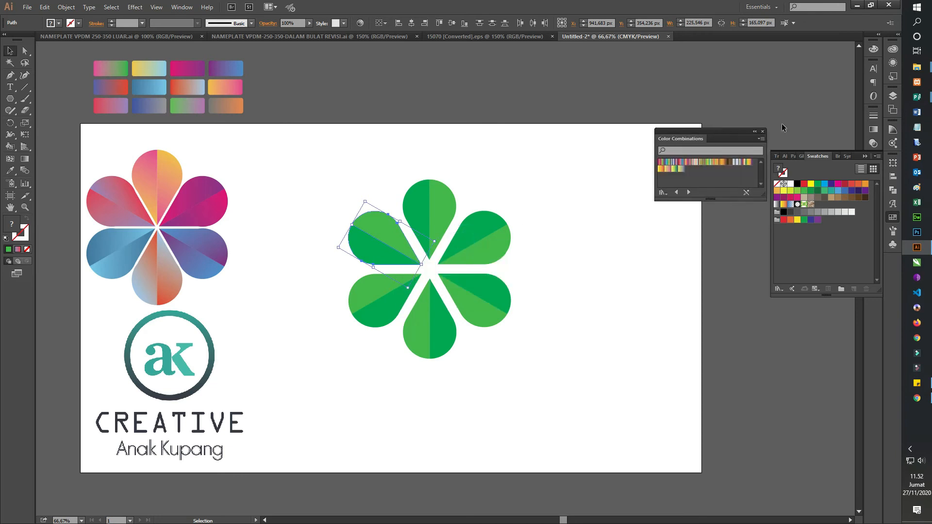
Switch the gradient library to Earthtones, enlarge its swatch display, and fill the selected petal with a gold gradient
{"action": "left_click", "coordinate": [689, 193]}
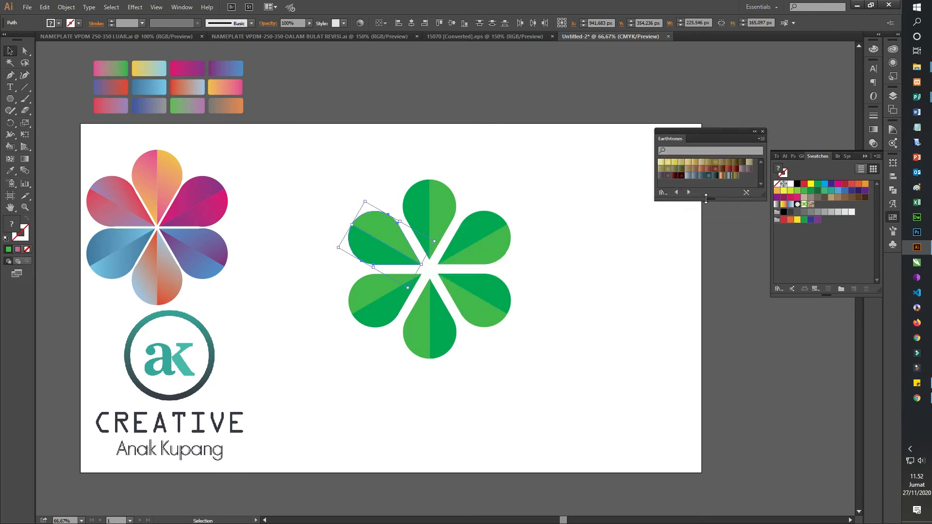
{"action": "left_click_drag", "start_coordinate": [706, 199], "coordinate": [709, 256]}
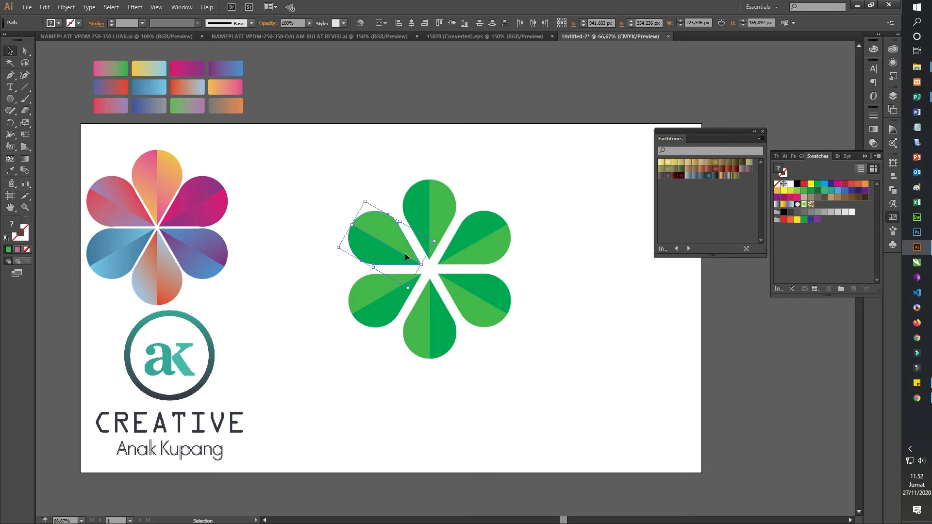
{"action": "left_click", "coordinate": [682, 162]}
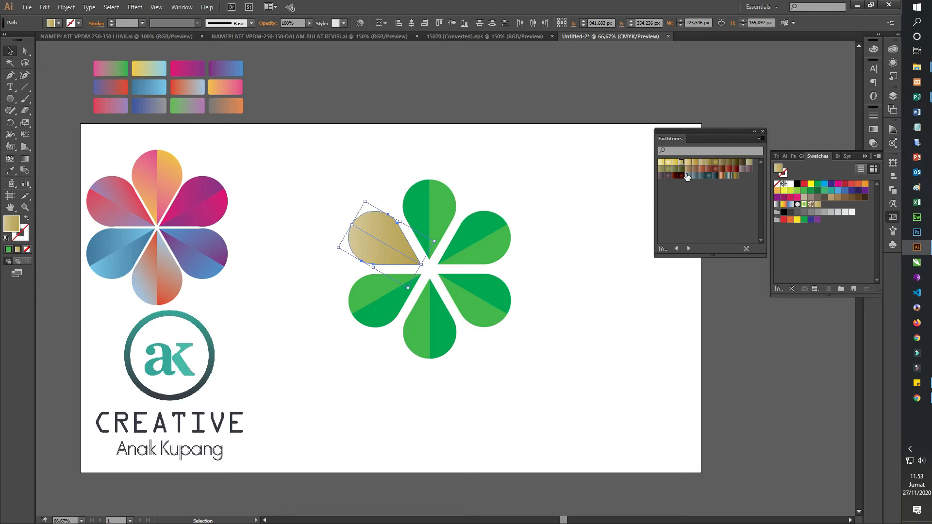
Fill the flower's upper-left petal with a reddish-brown Earthtones gradient and set its upper half's gradient angle to 90°
{"action": "left_click", "coordinate": [682, 176]}
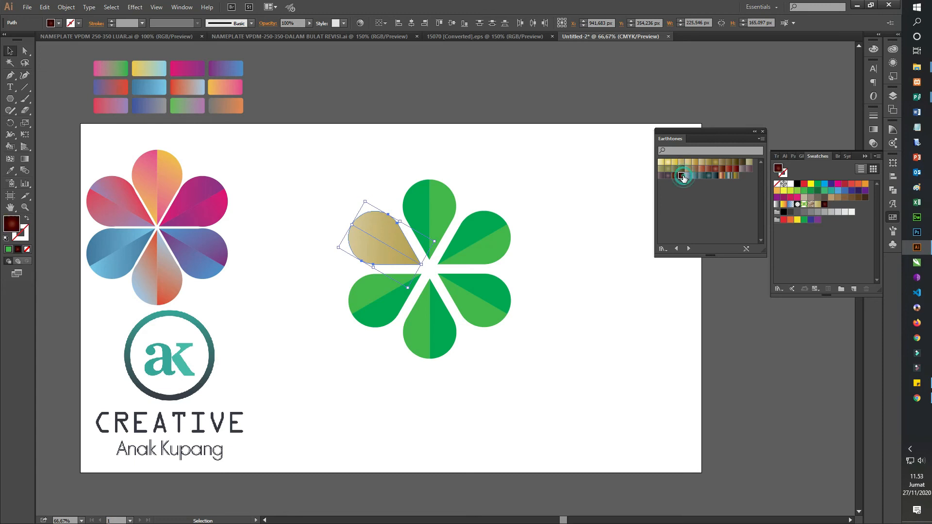
{"action": "left_click", "coordinate": [707, 169]}
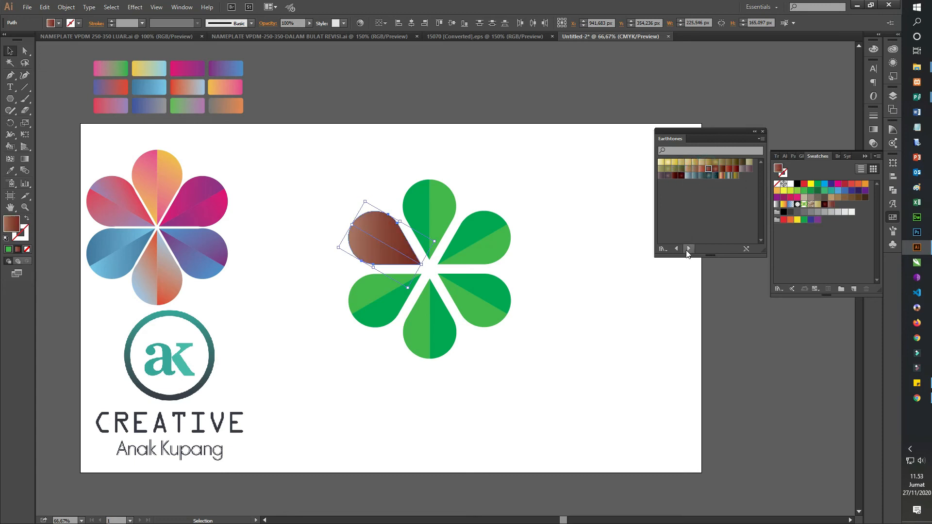
{"action": "left_click", "coordinate": [874, 129]}
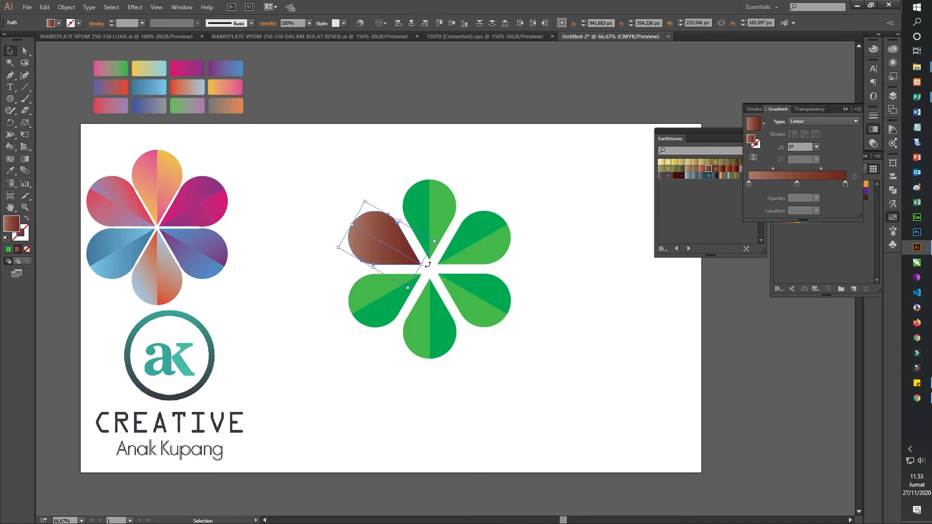
{"action": "left_click", "coordinate": [428, 162]}
{"action": "left_click", "coordinate": [371, 247]}
{"action": "left_click", "coordinate": [386, 236]}
{"action": "left_click", "coordinate": [816, 147]}
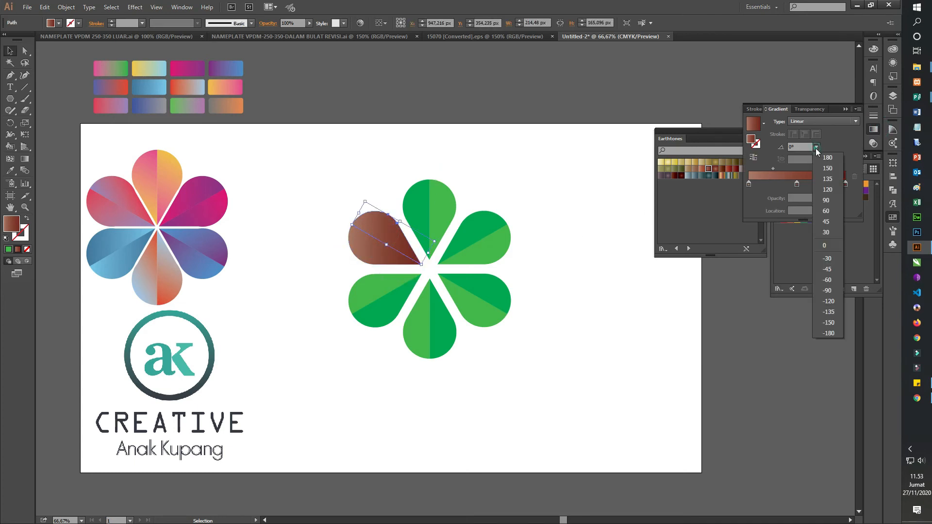
{"action": "left_click", "coordinate": [831, 200]}
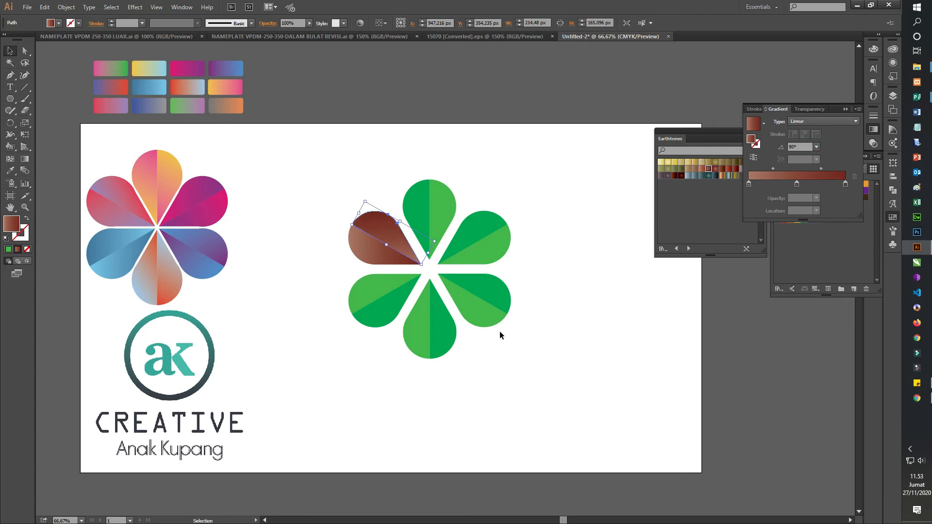
{"action": "left_click", "coordinate": [543, 358]}
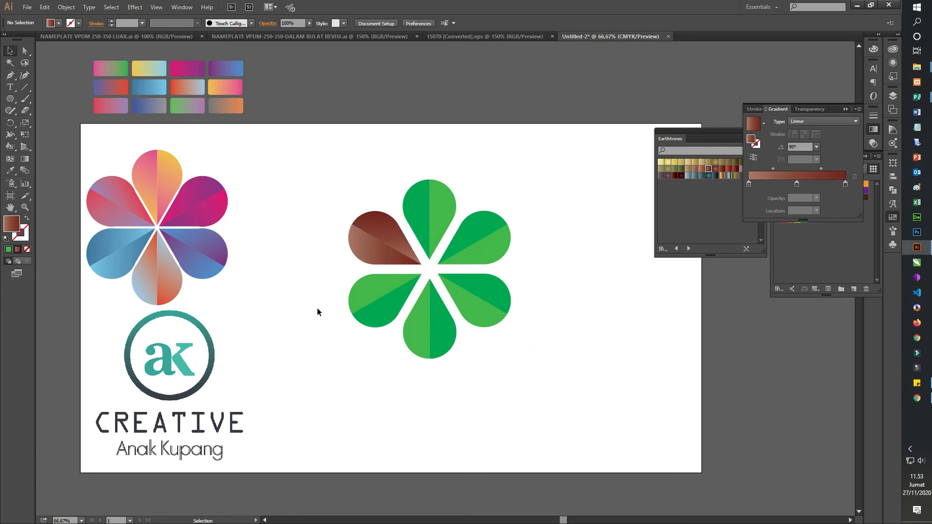
Fill the lower-left petal with a bright green gradient from the Foliage library and set its lower half's gradient angle to 90°
{"action": "left_click_drag", "start_coordinate": [313, 291], "coordinate": [382, 344]}
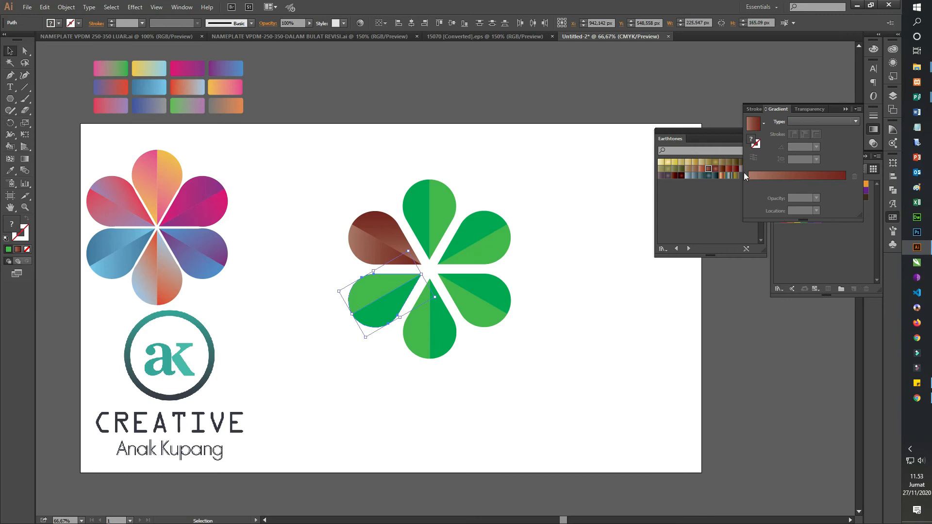
{"action": "left_click", "coordinate": [689, 249]}
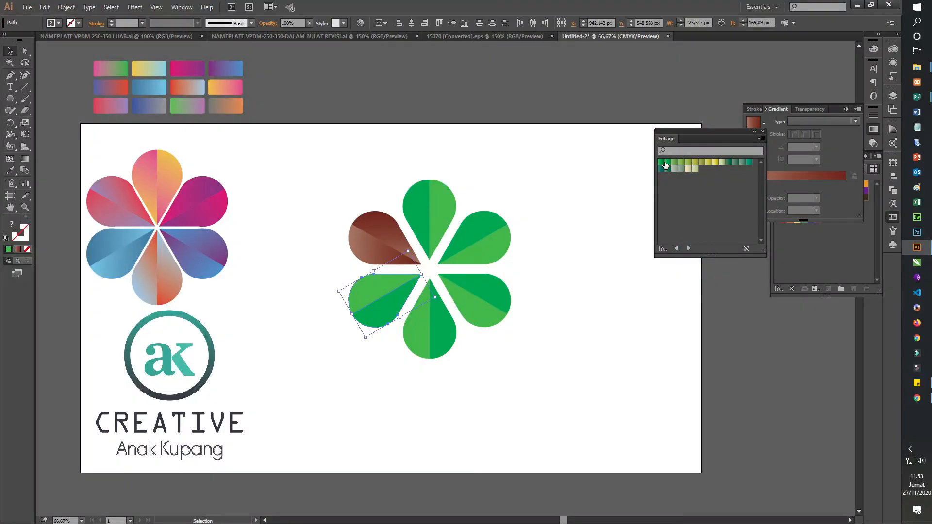
{"action": "left_click", "coordinate": [668, 166]}
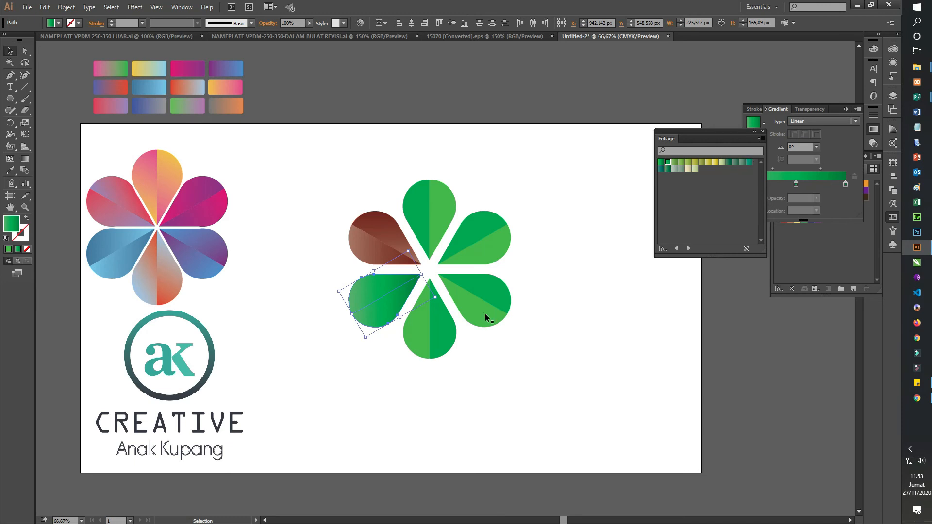
{"action": "left_click", "coordinate": [487, 374]}
{"action": "left_click", "coordinate": [387, 308]}
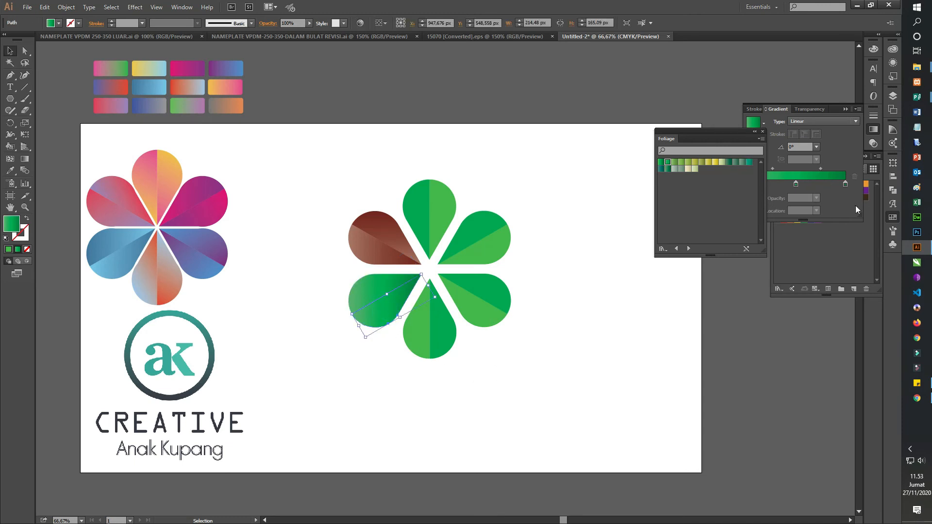
{"action": "left_click", "coordinate": [816, 146]}
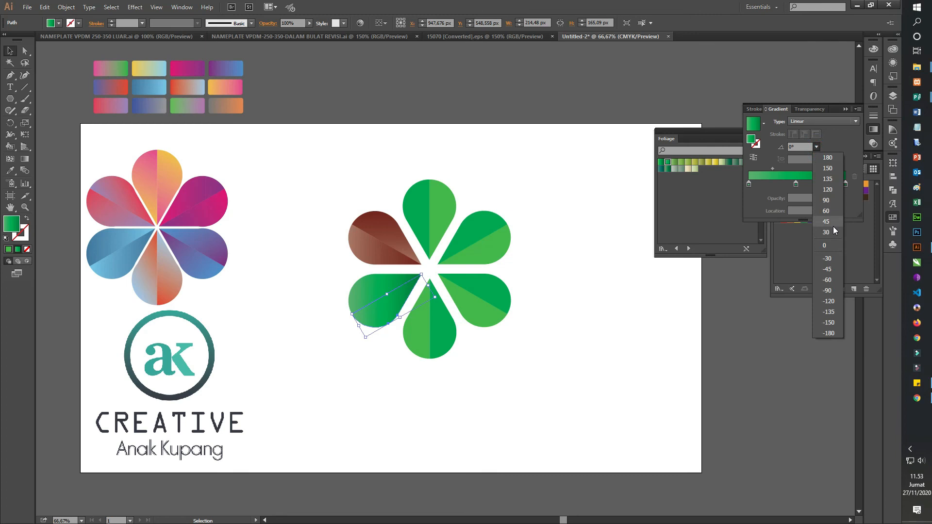
{"action": "left_click", "coordinate": [826, 200]}
{"action": "left_click", "coordinate": [596, 343]}
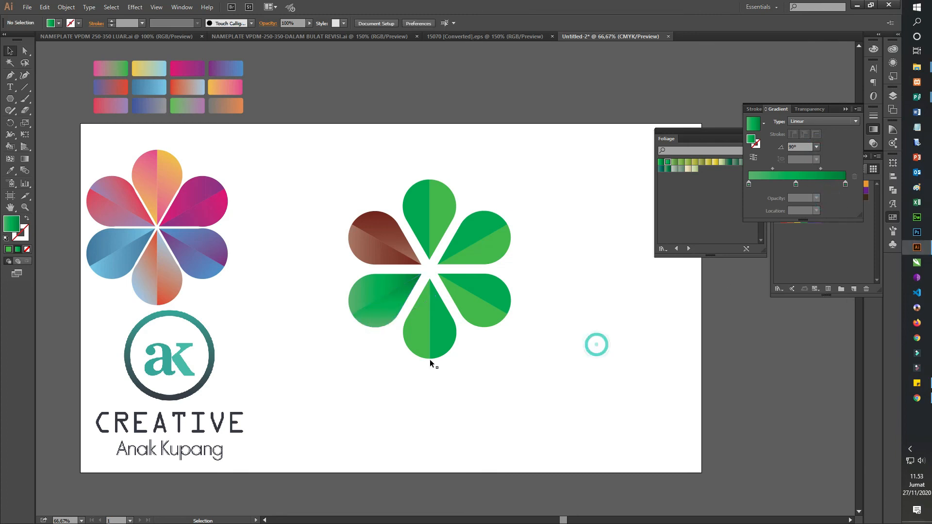
Fill both halves of the flower's bottom petal with a medium olive-green Foliage gradient
{"action": "left_click", "coordinate": [412, 330]}
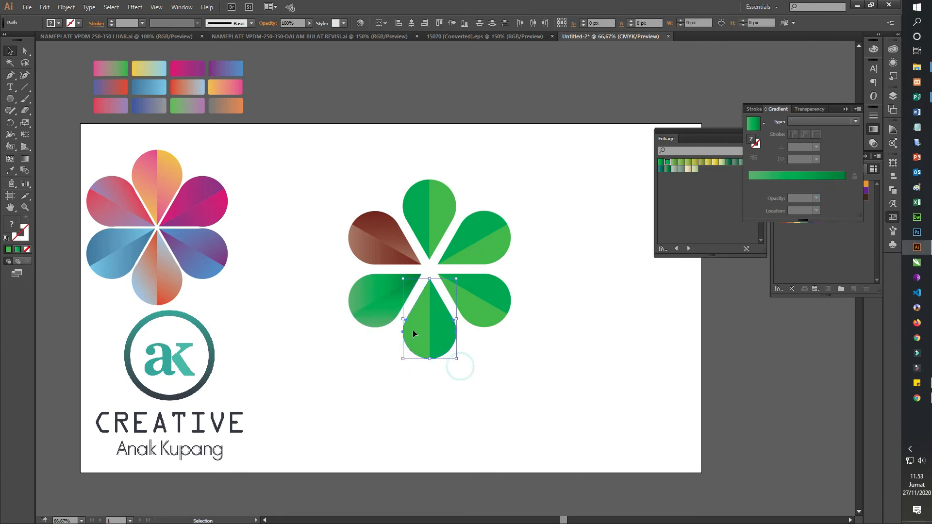
{"action": "left_click", "coordinate": [675, 165]}
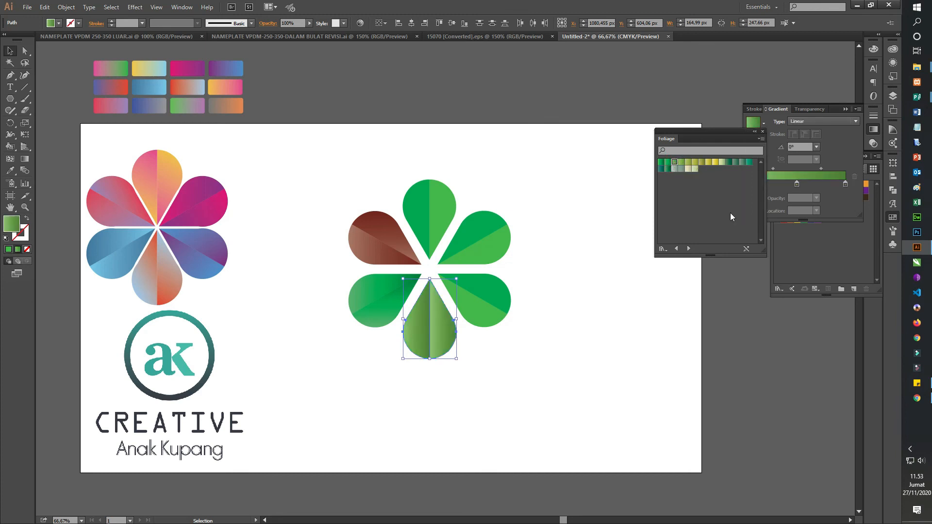
{"action": "left_click", "coordinate": [593, 384]}
Fill the lower-right petal with a light green Foliage gradient and set its lower half's gradient angle to 90°
{"action": "left_click_drag", "start_coordinate": [545, 349], "coordinate": [484, 287]}
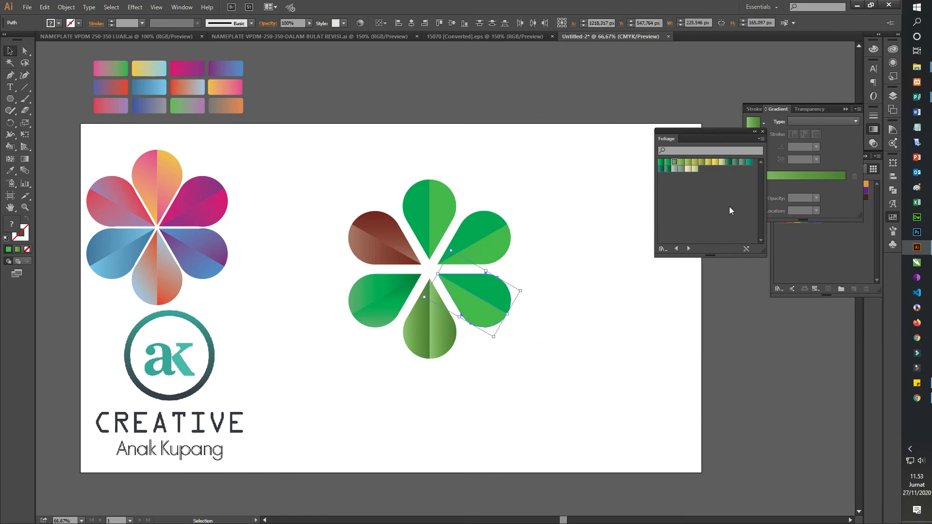
{"action": "left_click", "coordinate": [682, 163]}
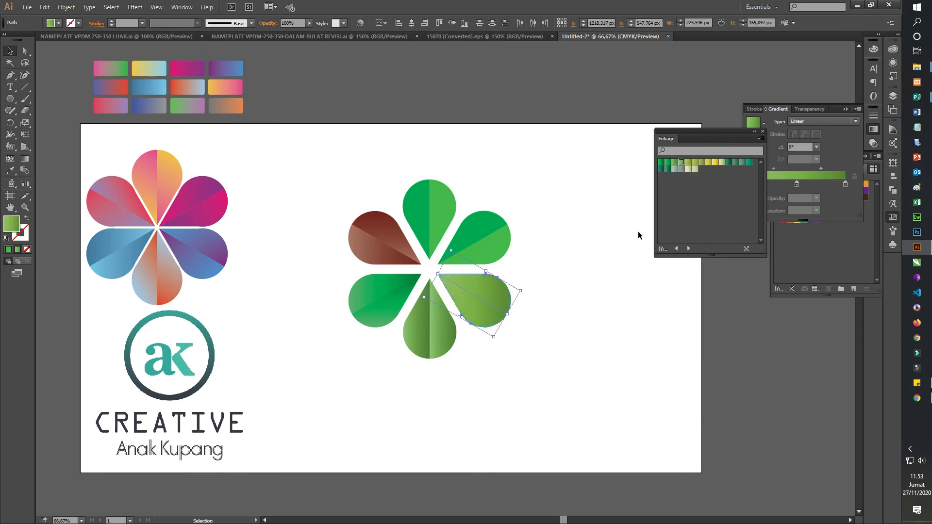
{"action": "left_click", "coordinate": [816, 147]}
{"action": "left_click", "coordinate": [583, 348]}
{"action": "left_click", "coordinate": [496, 323]}
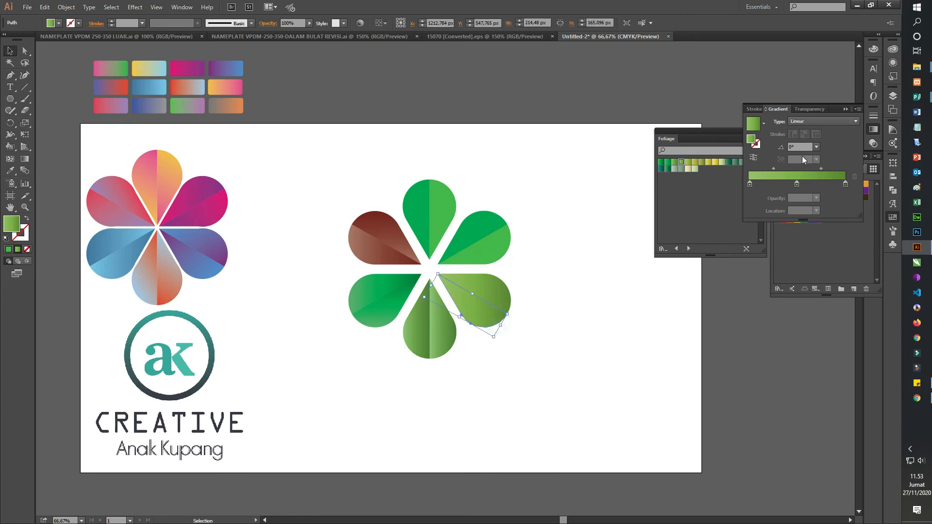
{"action": "left_click", "coordinate": [816, 147]}
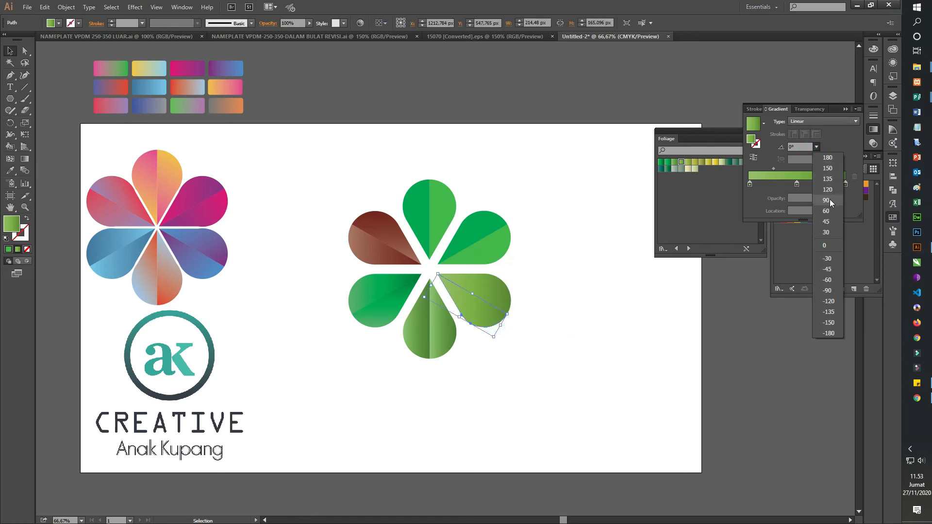
{"action": "left_click", "coordinate": [830, 197]}
{"action": "left_click", "coordinate": [548, 331]}
Fill both halves of the flower's upper-right petal with a dark teal-green Foliage gradient
{"action": "left_click_drag", "start_coordinate": [518, 250], "coordinate": [487, 211]}
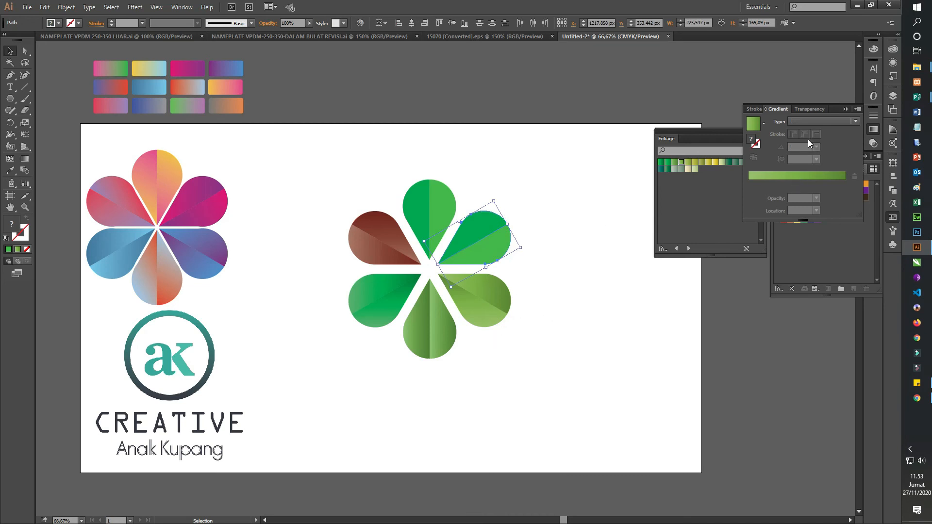
{"action": "left_click", "coordinate": [729, 163]}
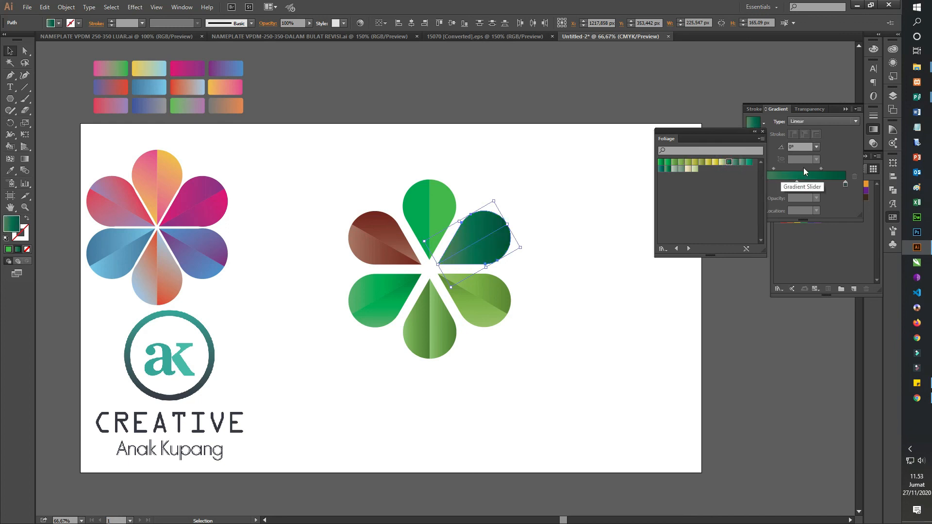
{"action": "left_click", "coordinate": [818, 147]}
{"action": "left_click", "coordinate": [583, 304]}
{"action": "left_click", "coordinate": [490, 252]}
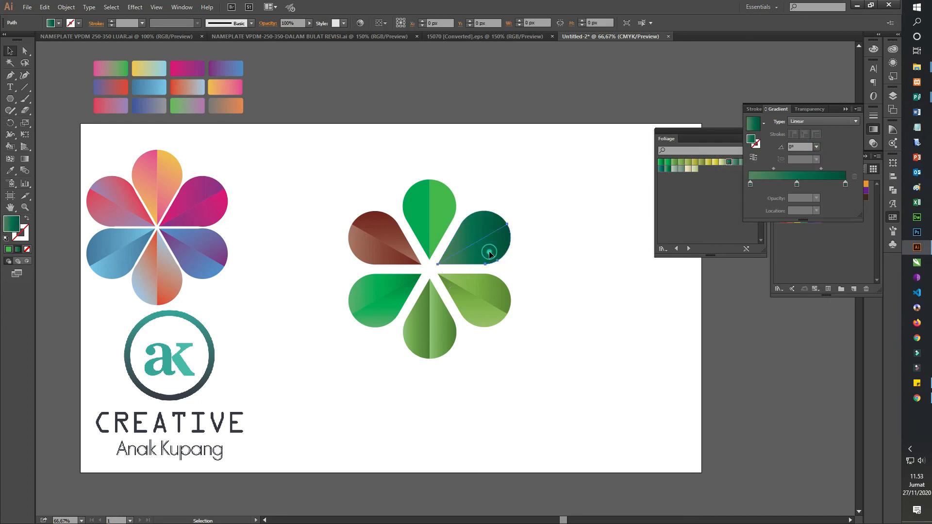
{"action": "left_click", "coordinate": [817, 147]}
{"action": "left_click", "coordinate": [828, 193]}
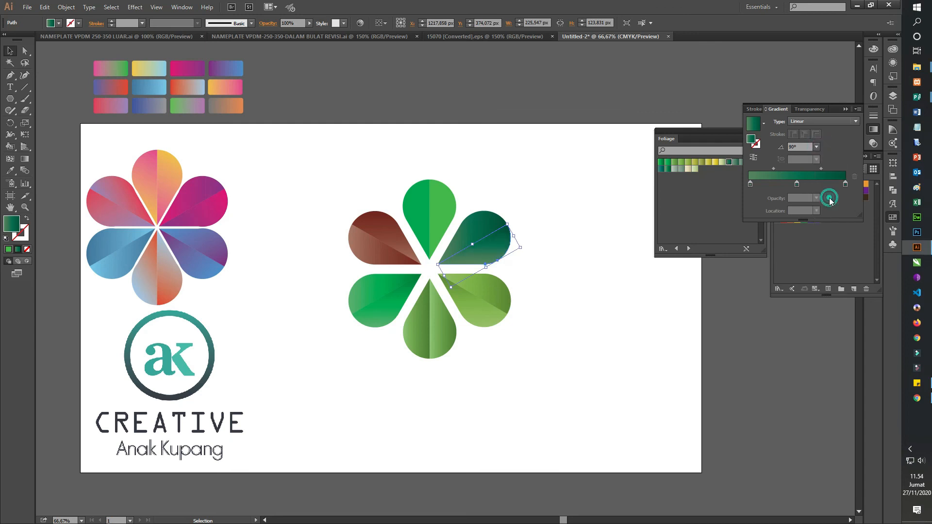
{"action": "left_click", "coordinate": [538, 304]}
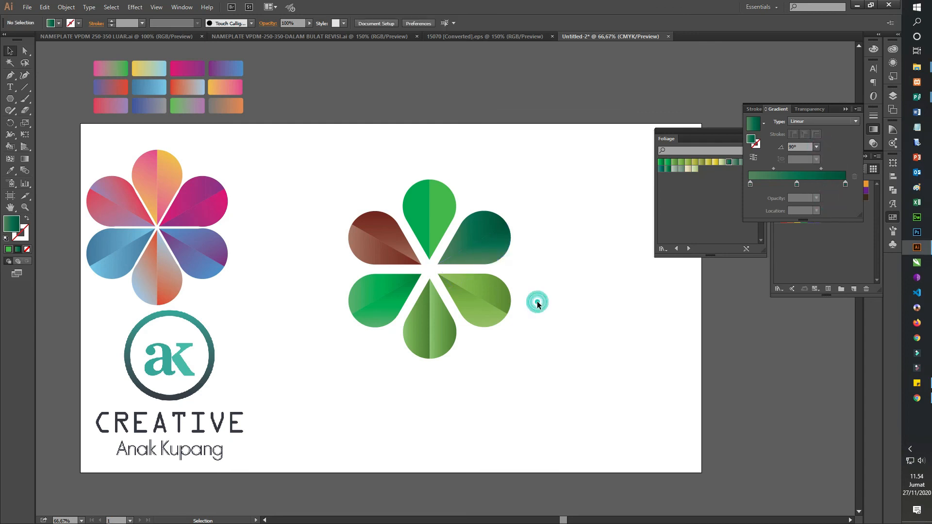
{"action": "left_click", "coordinate": [489, 247]}
{"action": "left_click", "coordinate": [562, 258]}
Set the gradient angle of the upper-right petal's upper half to 90°
{"action": "left_click", "coordinate": [473, 237]}
{"action": "left_click", "coordinate": [818, 147]}
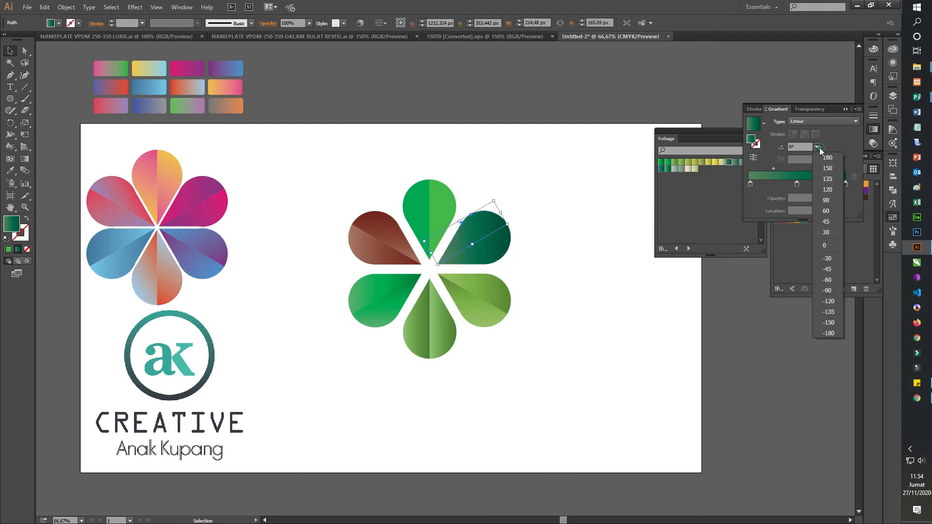
{"action": "left_click", "coordinate": [831, 193]}
{"action": "left_click", "coordinate": [533, 300]}
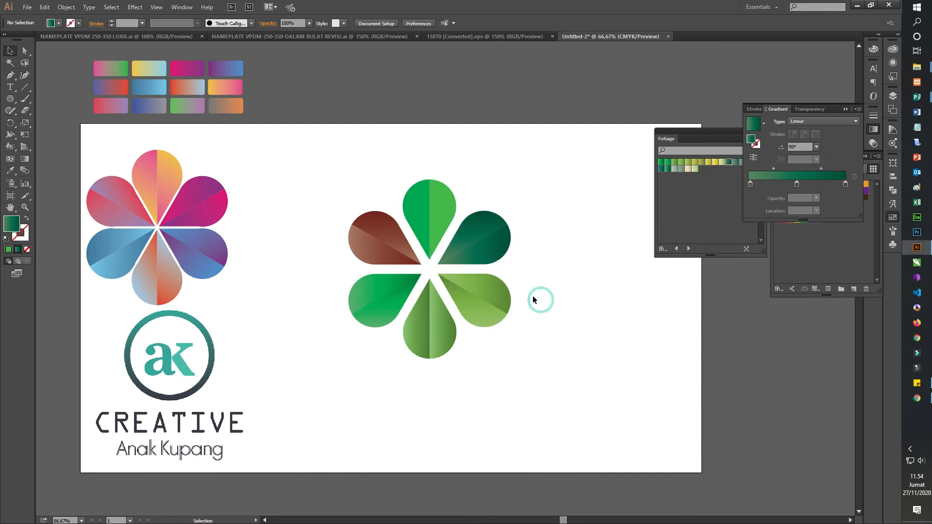
Enlarge the whole green and brown flower proportionally and place it in the artboard's empty area
{"action": "scroll", "coordinate": [519, 268], "scroll_direction": "down", "scroll_amount": 2}
{"action": "left_click_drag", "start_coordinate": [525, 334], "coordinate": [421, 228]}
{"action": "left_click_drag", "start_coordinate": [512, 318], "coordinate": [549, 364]}
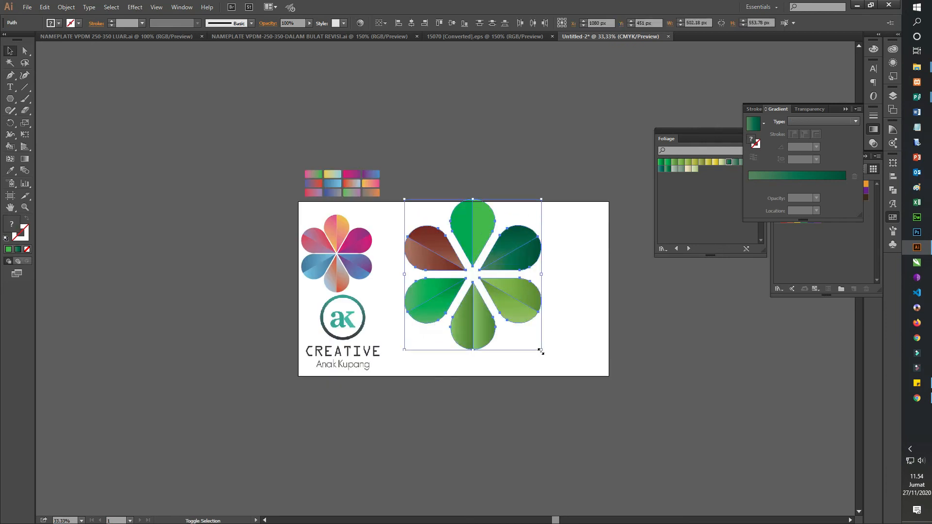
{"action": "left_click", "coordinate": [603, 320]}
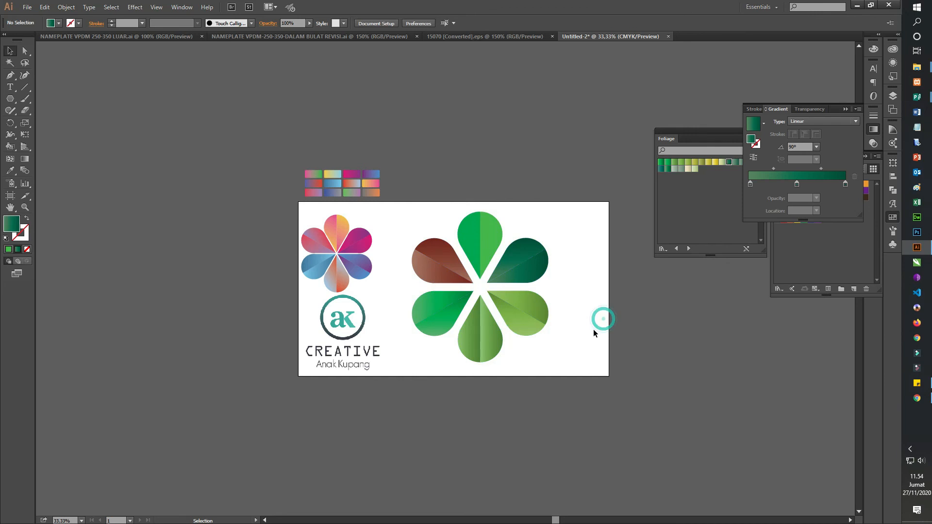
Collapse the Gradient and Swatches panels and dock the Foliage library with the other panel icons
{"action": "left_click", "coordinate": [849, 109]}
{"action": "left_click", "coordinate": [752, 132]}
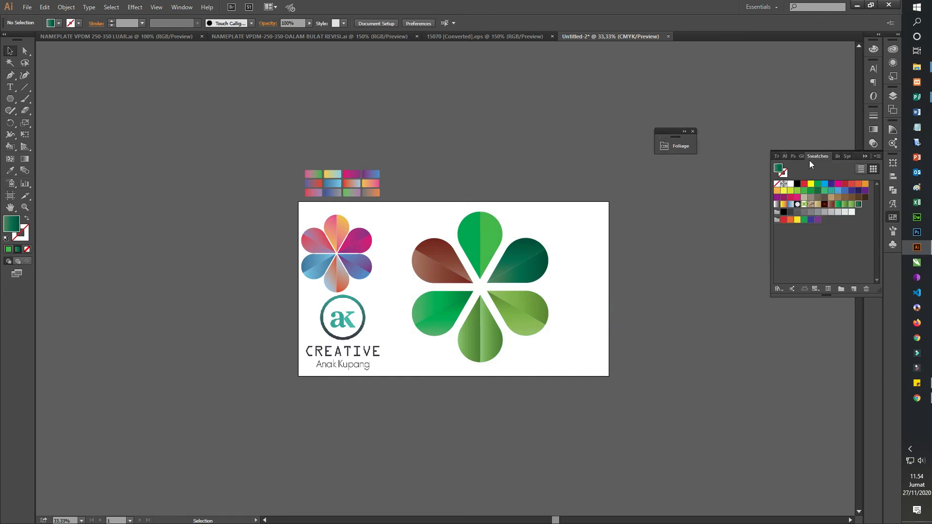
{"action": "left_click_drag", "start_coordinate": [829, 177], "coordinate": [853, 158]}
{"action": "left_click", "coordinate": [873, 146]}
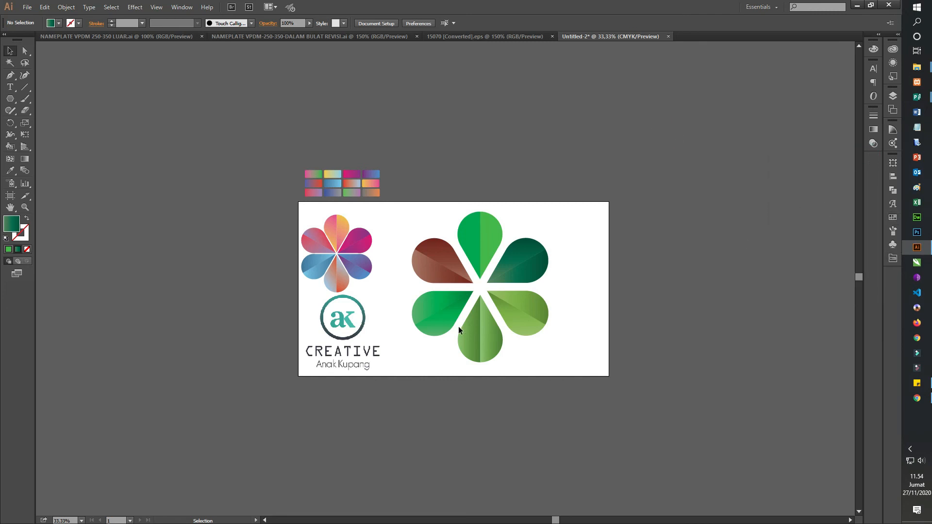
Select all petals of the large flower and scale it up slightly to about 904 × 997 px
{"action": "scroll", "coordinate": [501, 304], "scroll_direction": "up", "scroll_amount": 1}
{"action": "scroll", "coordinate": [427, 252], "scroll_direction": "up", "scroll_amount": 1}
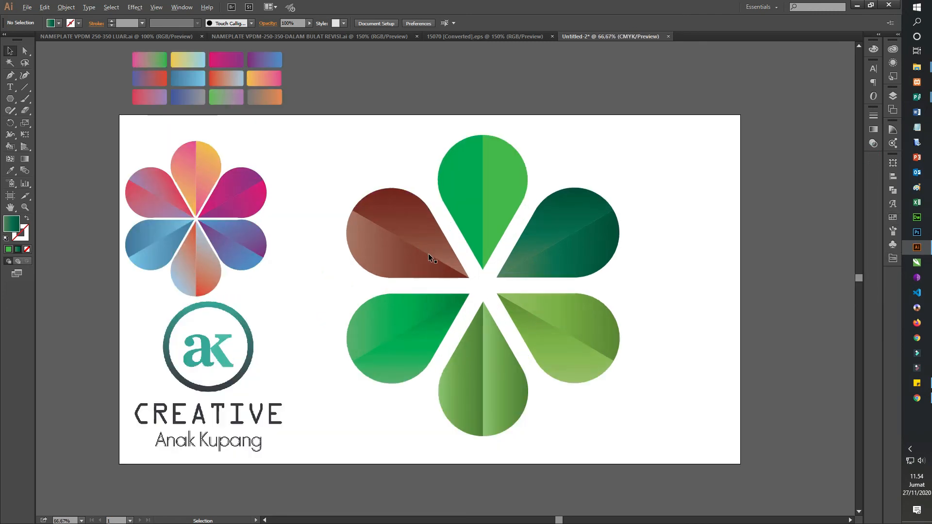
{"action": "scroll", "coordinate": [426, 240], "scroll_direction": "up", "scroll_amount": 1}
{"action": "scroll", "coordinate": [426, 240], "scroll_direction": "down", "scroll_amount": 1}
{"action": "left_click_drag", "start_coordinate": [327, 144], "coordinate": [641, 426]}
{"action": "left_click_drag", "start_coordinate": [619, 436], "coordinate": [636, 443]}
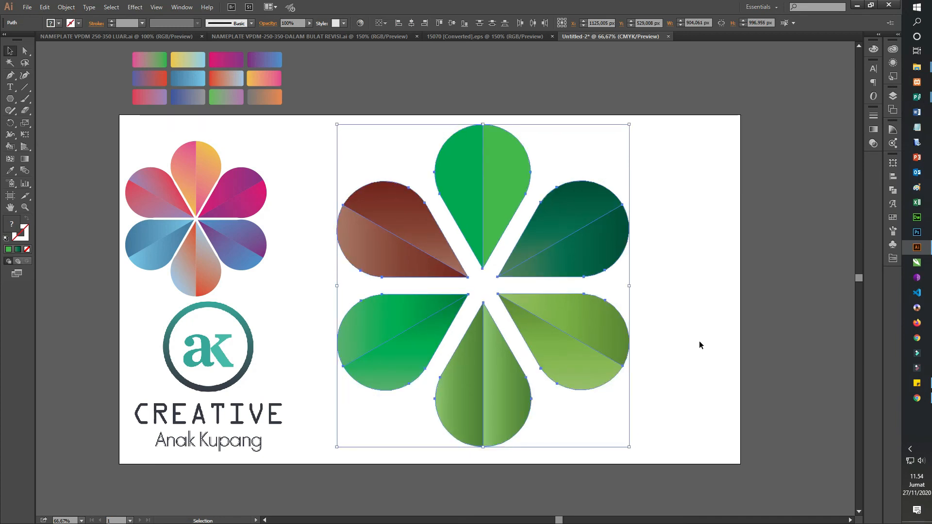
{"action": "scroll", "coordinate": [692, 341], "scroll_direction": "down", "scroll_amount": 1}
{"action": "left_click", "coordinate": [692, 340]}
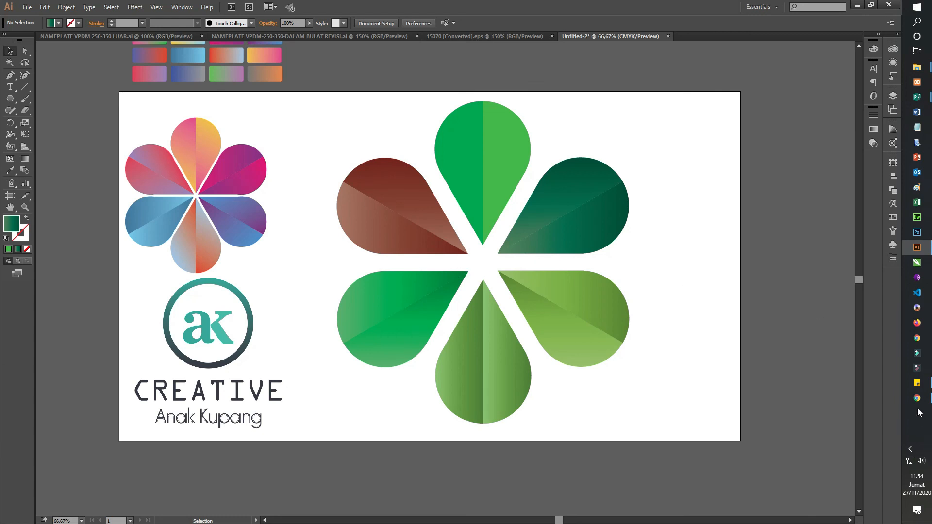
{"action": "left_click", "coordinate": [910, 450]}
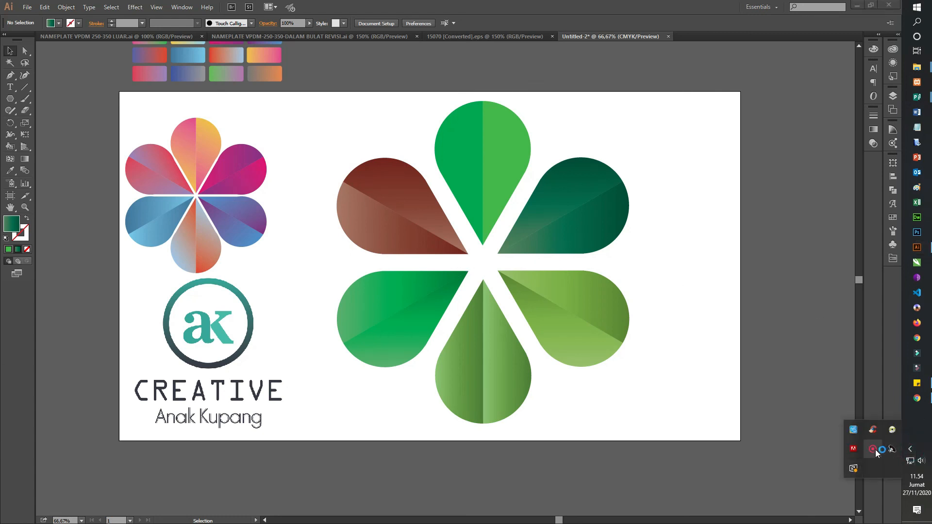